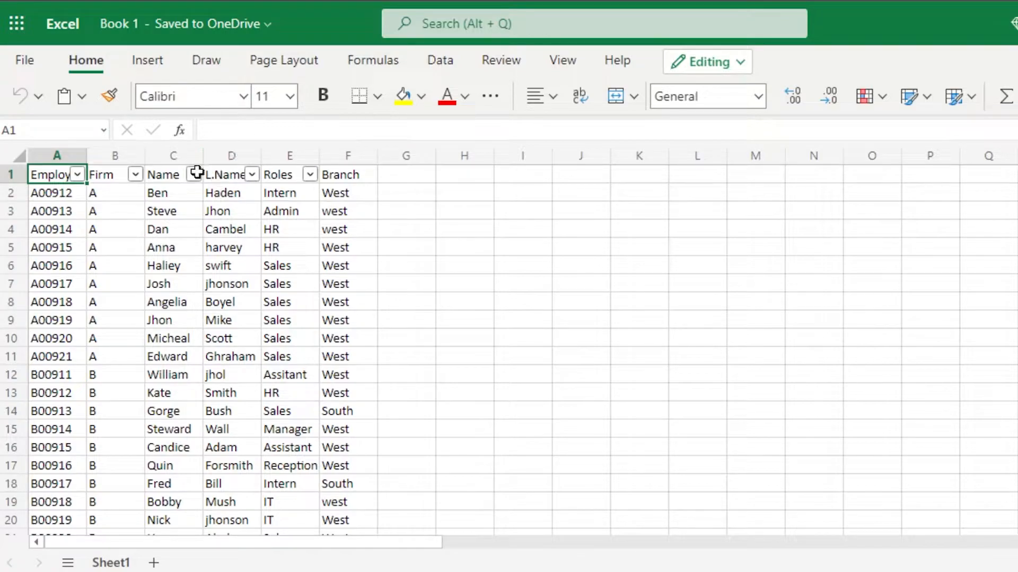
{"action": "left_click", "coordinate": [236, 161]}
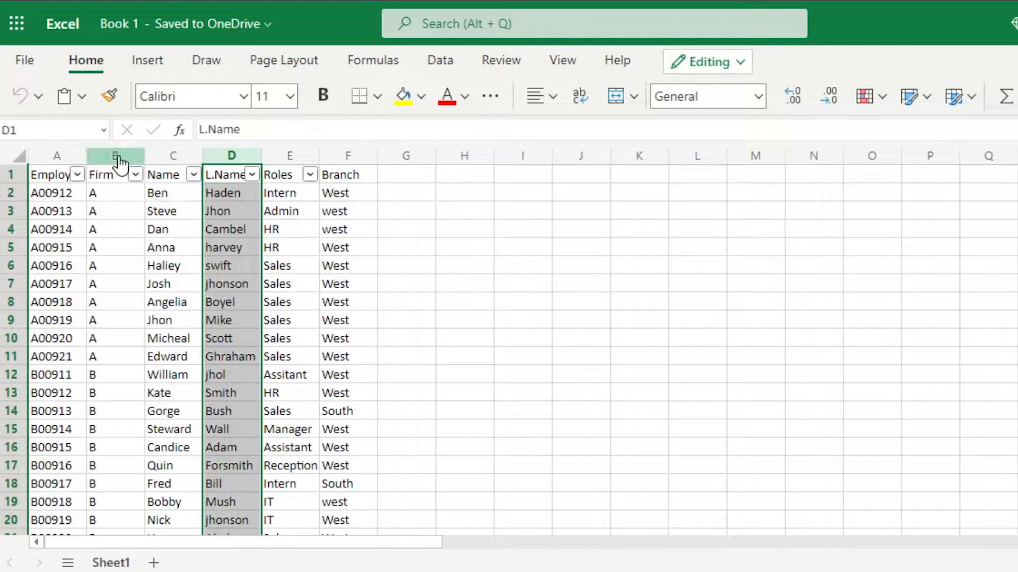
{"action": "left_click", "coordinate": [165, 157]}
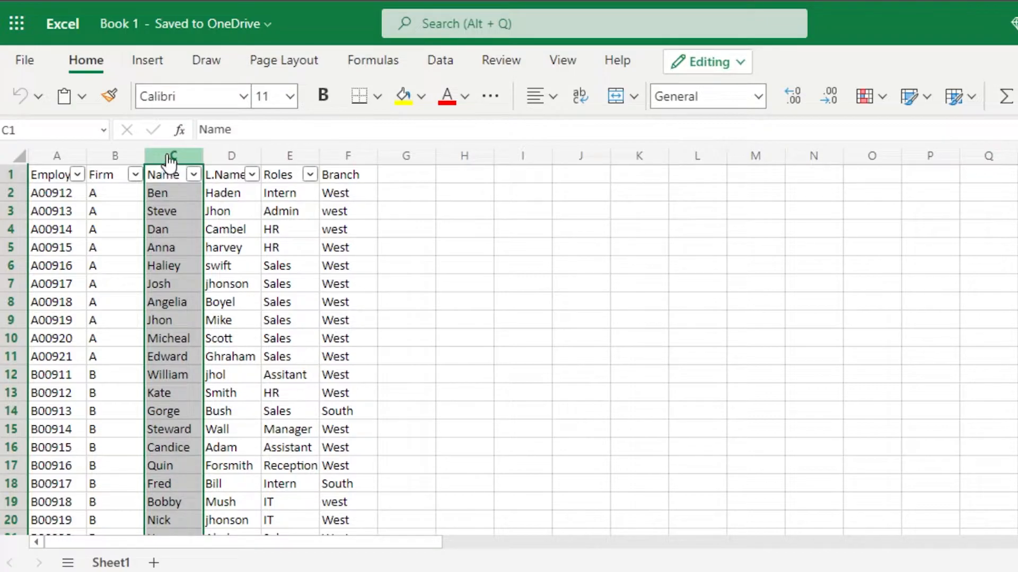
{"action": "left_click", "coordinate": [239, 158]}
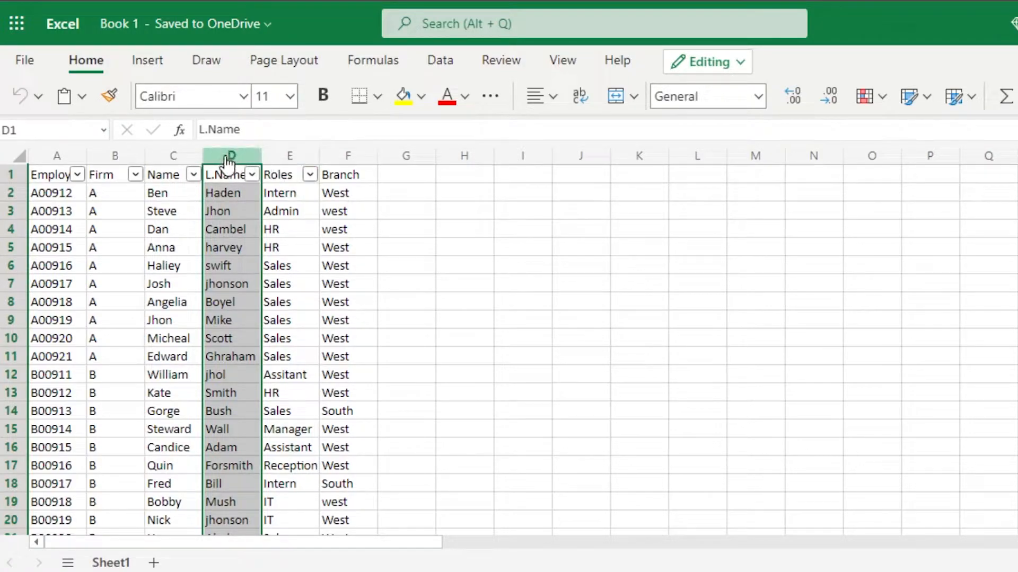
{"action": "left_click", "coordinate": [289, 155]}
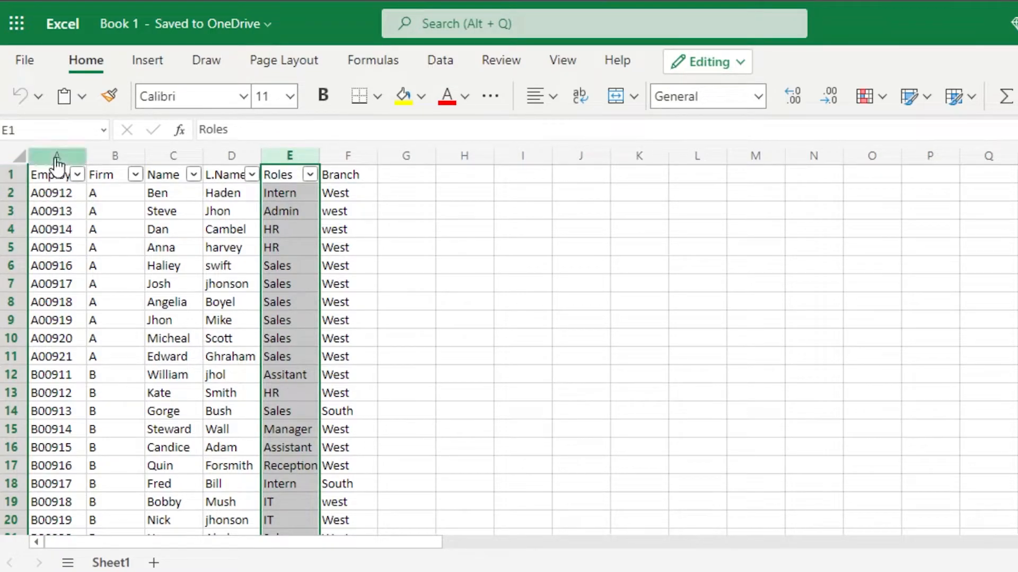
{"action": "left_click", "coordinate": [231, 159]}
Insert a new column before the Roles column and enter the header Year in E1.
{"action": "left_click", "coordinate": [273, 158]}
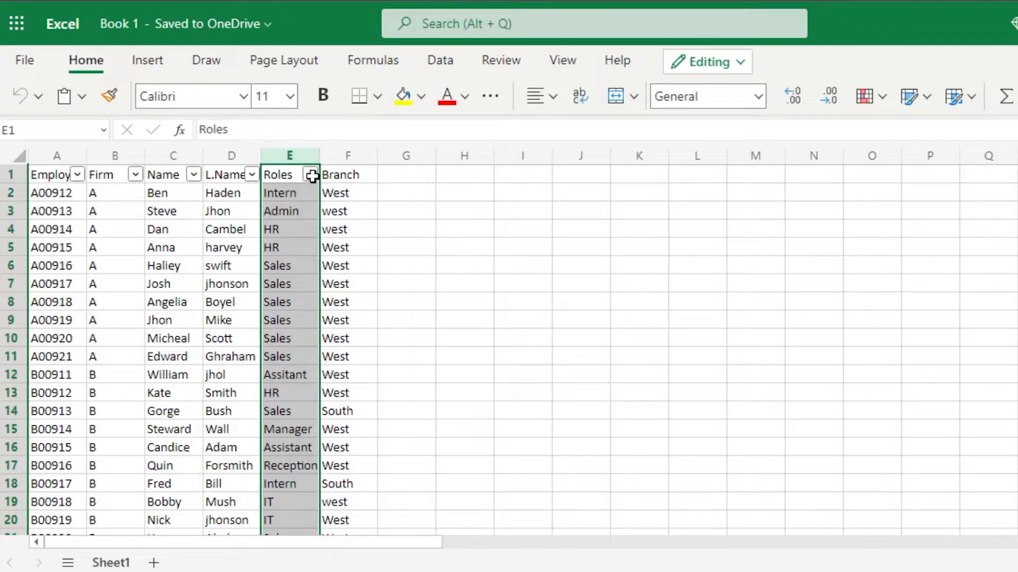
{"action": "right_click", "coordinate": [294, 239]}
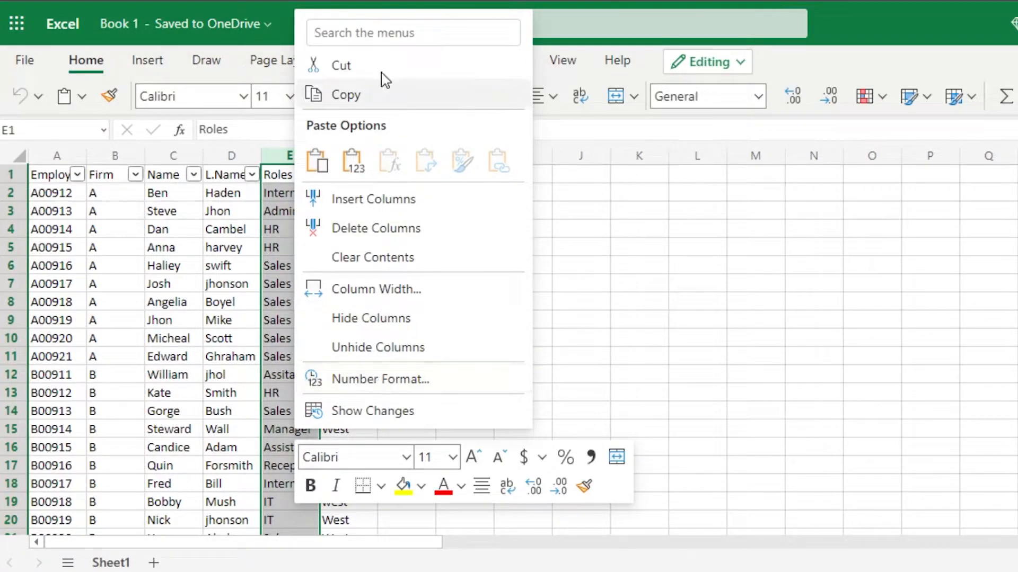
{"action": "left_click", "coordinate": [343, 206]}
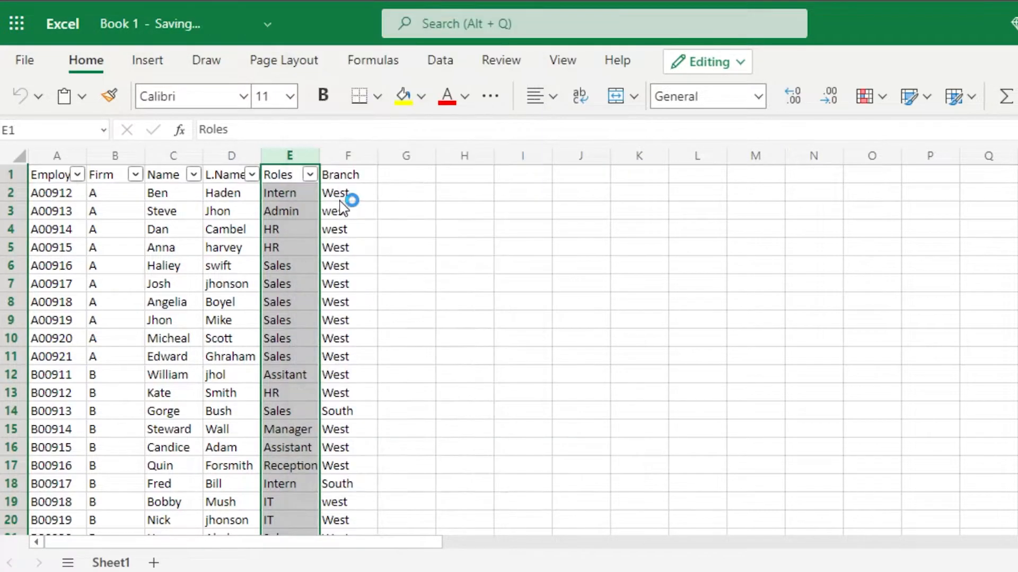
{"action": "left_click", "coordinate": [525, 223]}
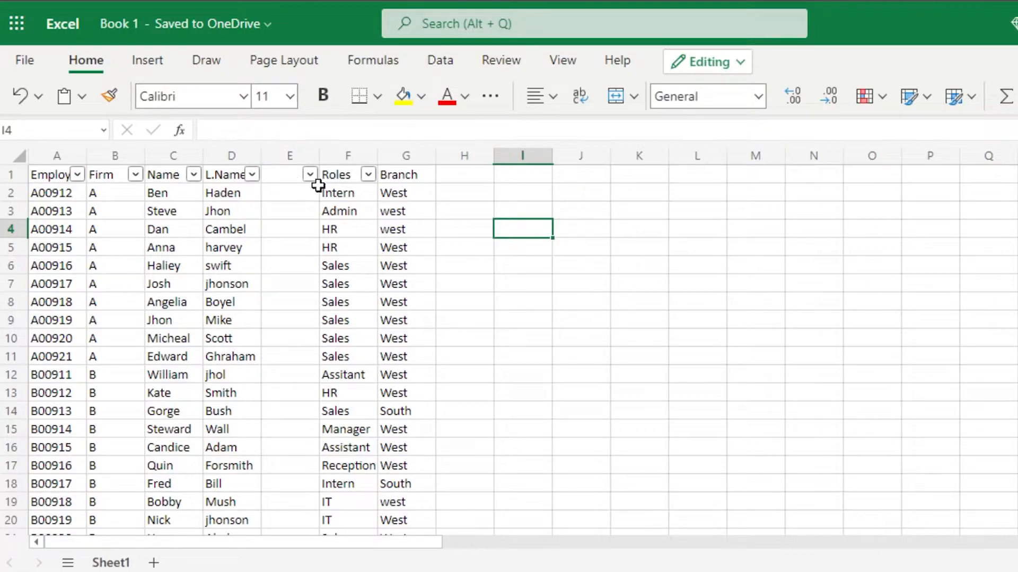
{"action": "left_click", "coordinate": [282, 174]}
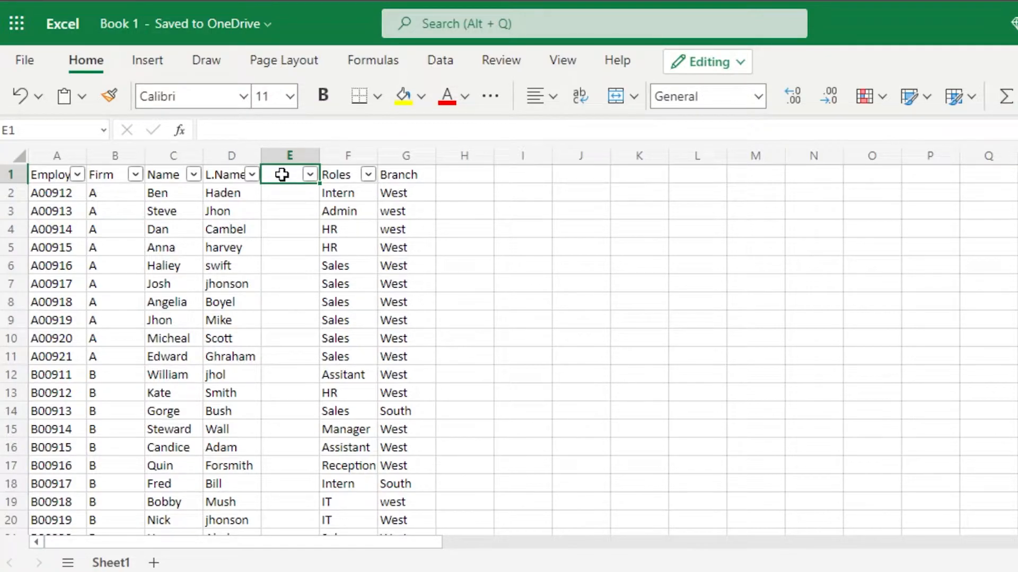
{"action": "type", "text": "Year"}
{"action": "left_click", "coordinate": [452, 176]}
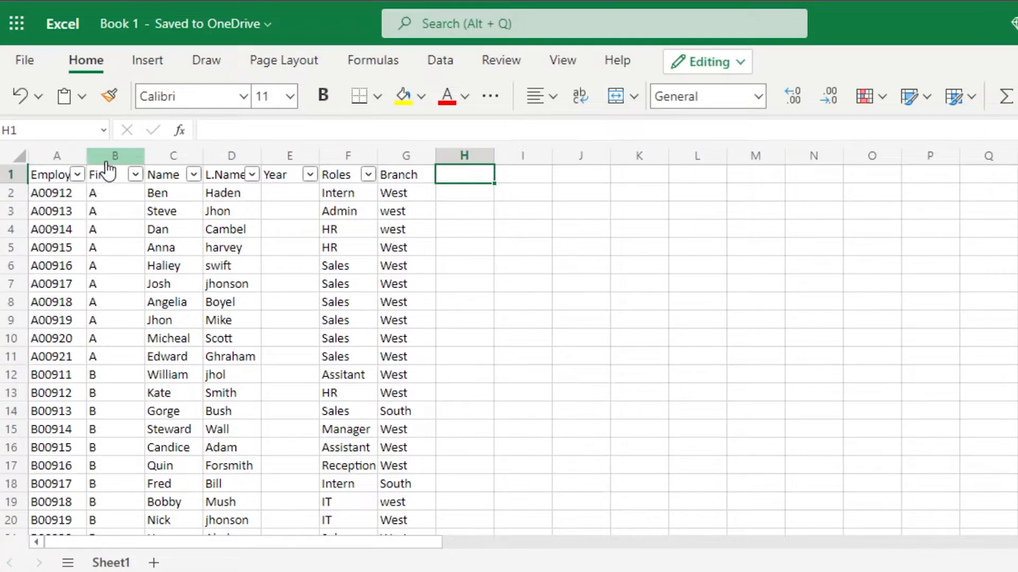
Insert a new column before the Firm column and give it the header ID.
{"action": "left_click", "coordinate": [111, 200]}
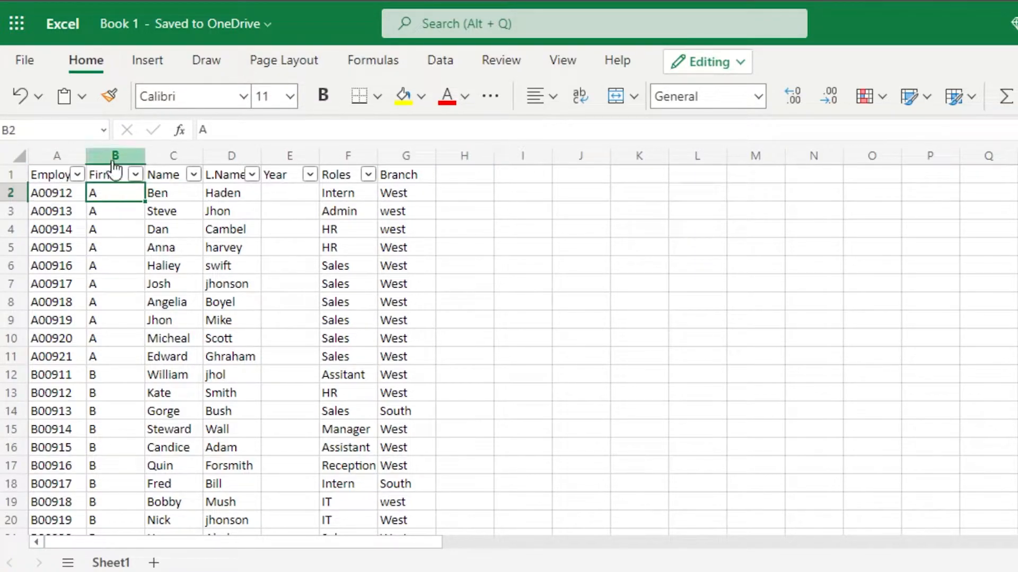
{"action": "left_click", "coordinate": [111, 168]}
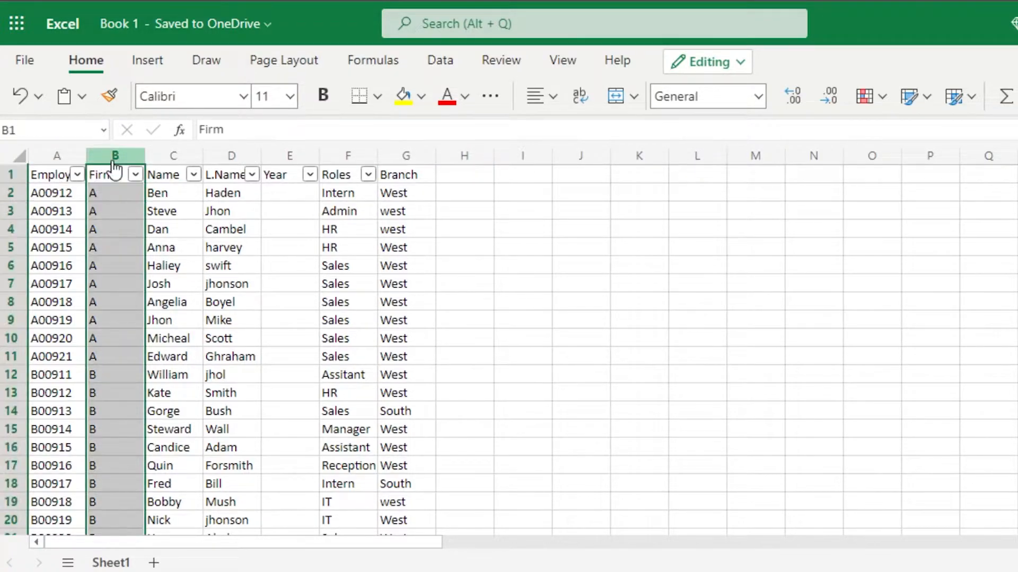
{"action": "right_click", "coordinate": [112, 283]}
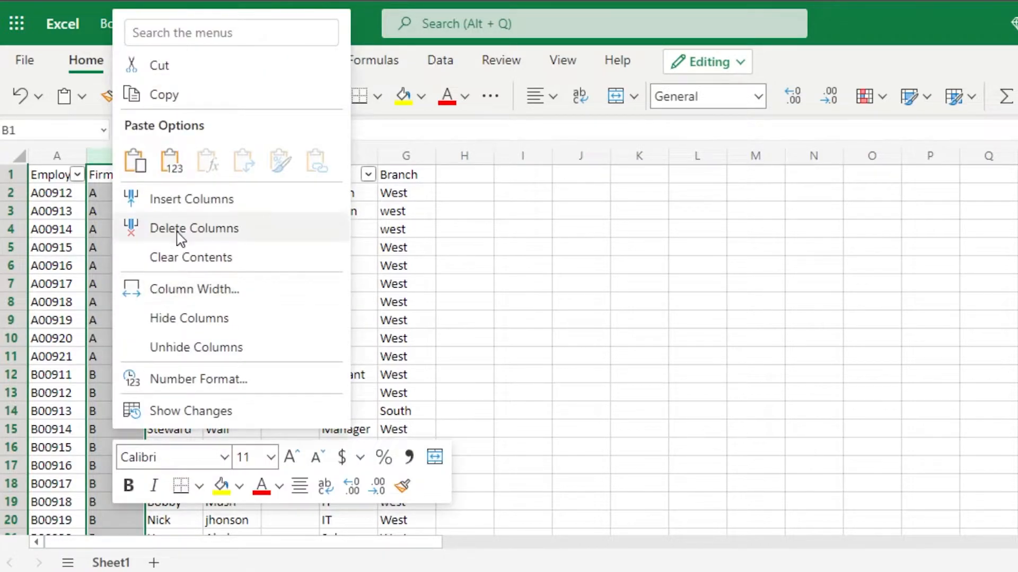
{"action": "left_click", "coordinate": [180, 206]}
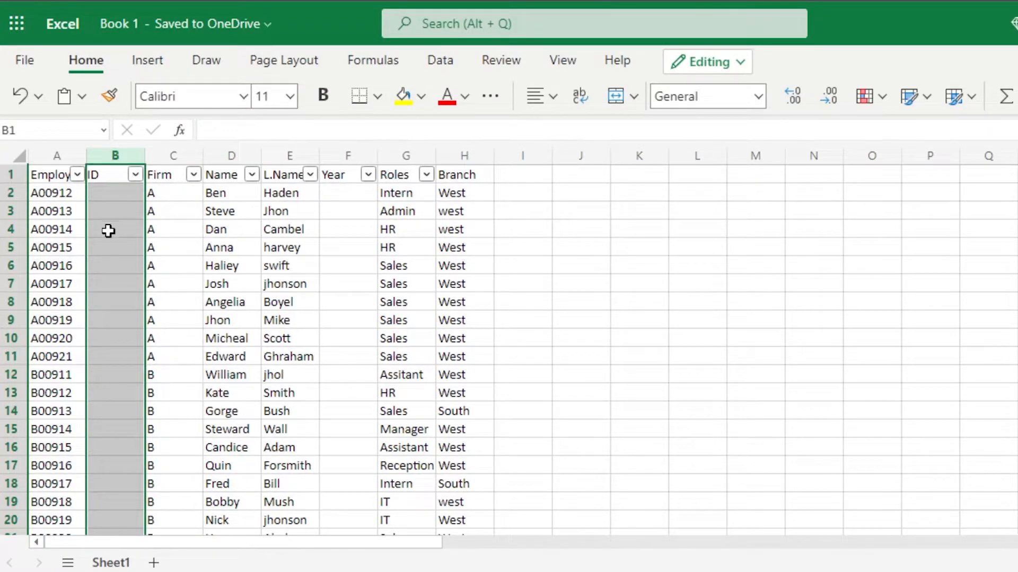
{"action": "left_click", "coordinate": [608, 321]}
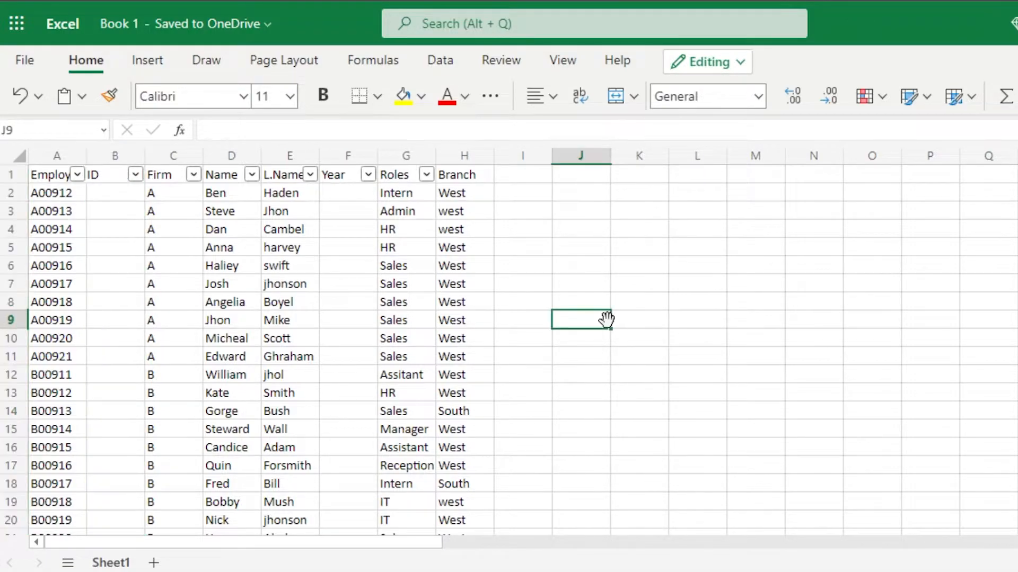
Delete the ID column from the sheet.
{"action": "left_click", "coordinate": [104, 188]}
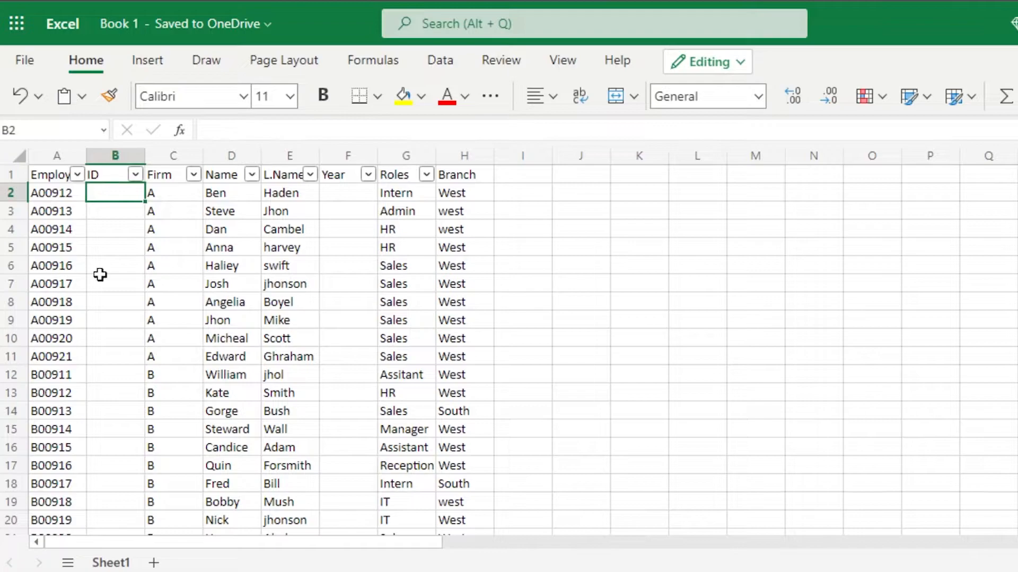
{"action": "left_click", "coordinate": [115, 155]}
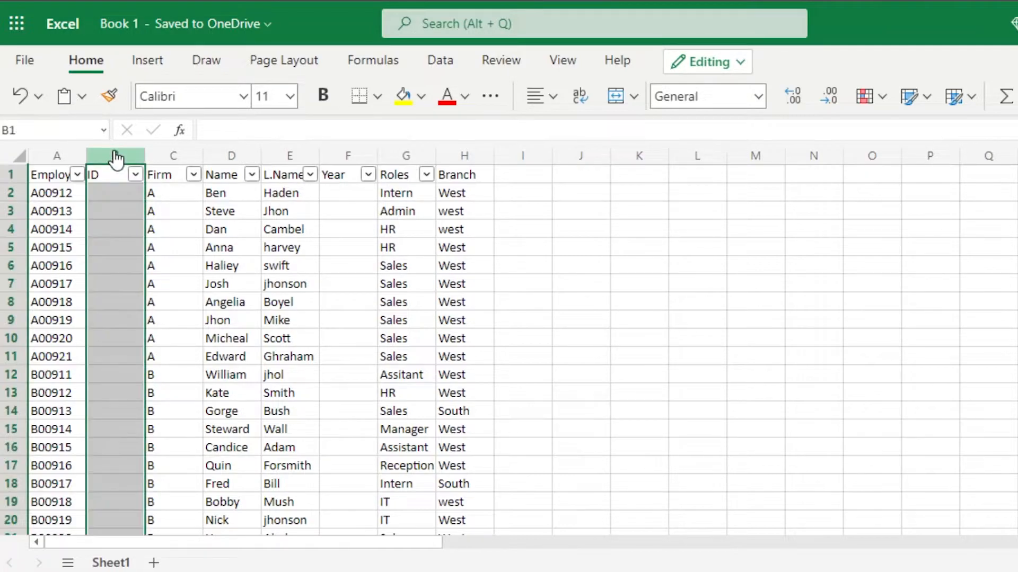
{"action": "right_click", "coordinate": [114, 227]}
{"action": "left_click", "coordinate": [212, 227]}
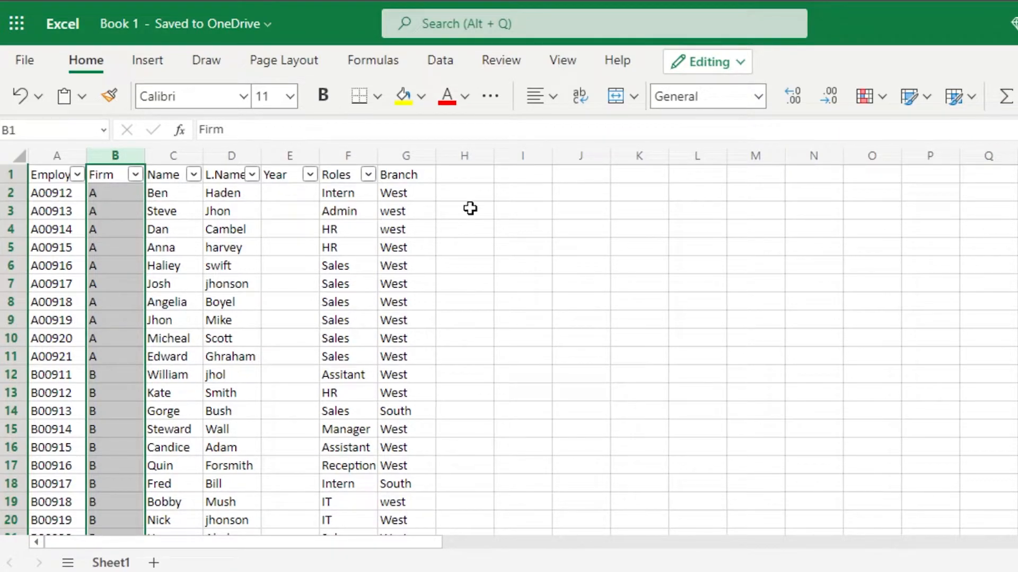
Add the header Salary in H1, directly after the Branch column.
{"action": "left_click", "coordinate": [456, 177]}
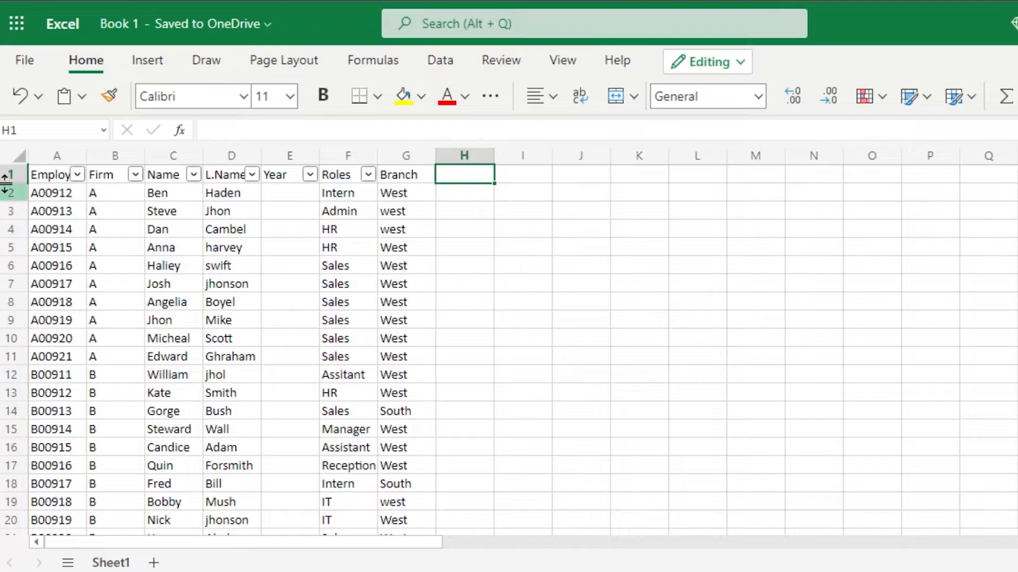
{"action": "left_click_drag", "start_coordinate": [288, 542], "coordinate": [79, 527]}
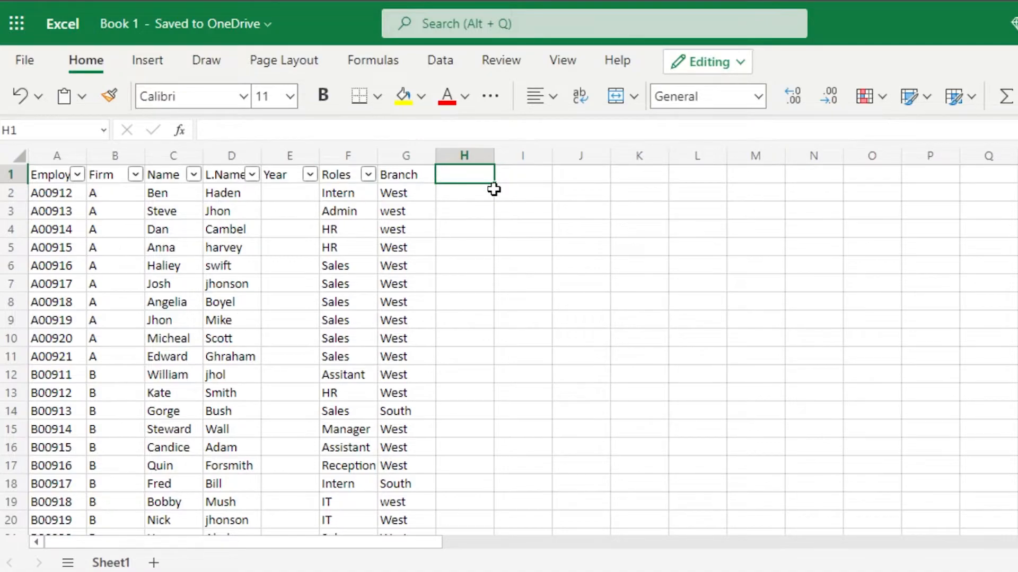
{"action": "left_click", "coordinate": [517, 174]}
{"action": "left_click", "coordinate": [456, 178]}
{"action": "type", "text": "Salary"}
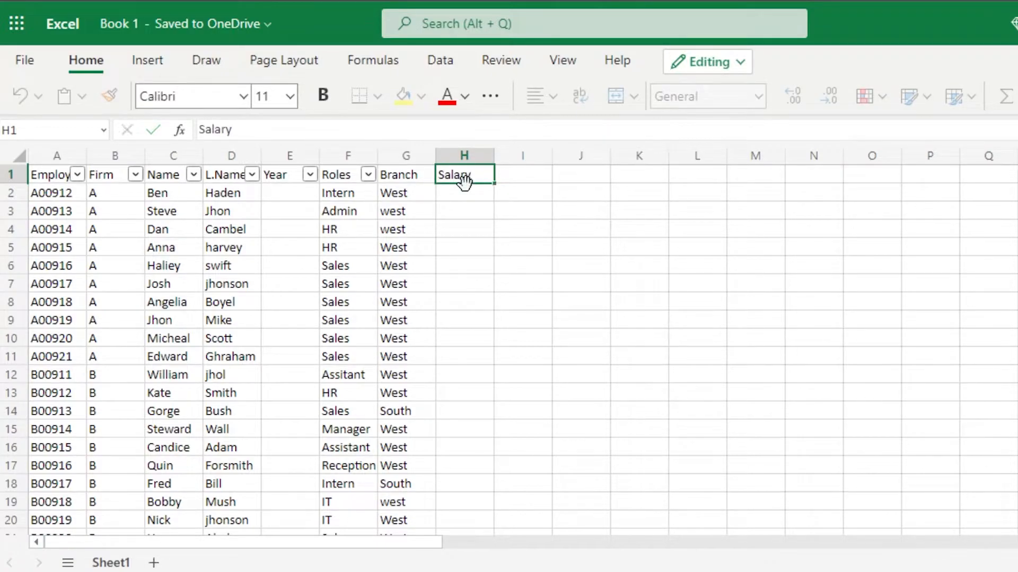
{"action": "key", "text": "ctrl+Return"}
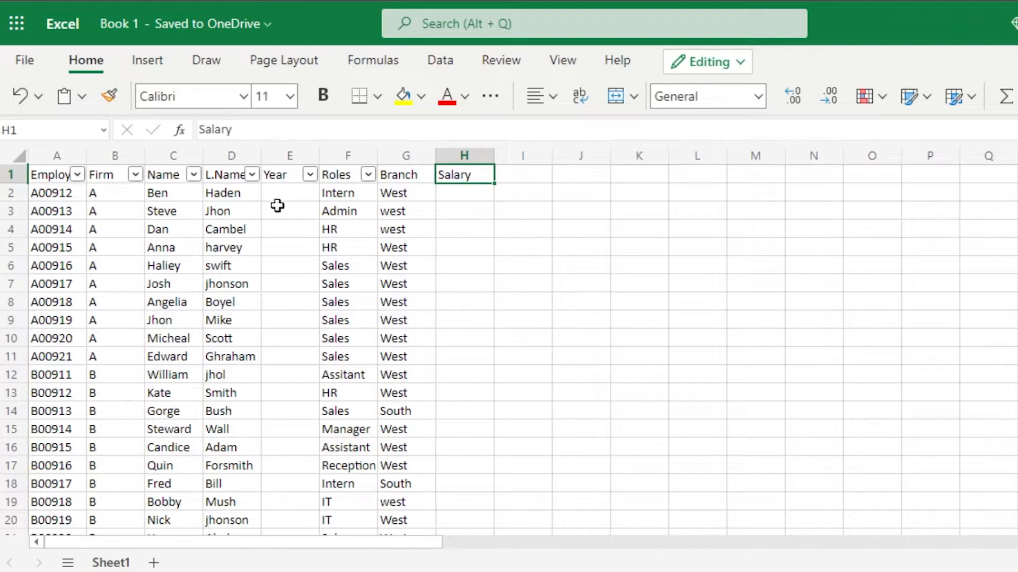
Delete the empty Year column between L.Name and Roles.
{"action": "left_click", "coordinate": [282, 187]}
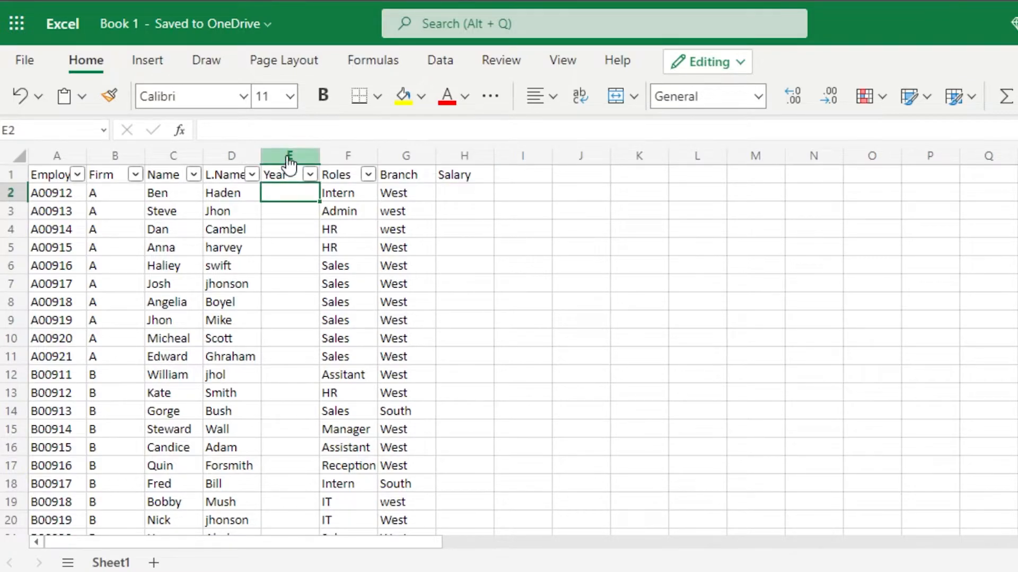
{"action": "left_click", "coordinate": [290, 159]}
{"action": "right_click", "coordinate": [291, 294]}
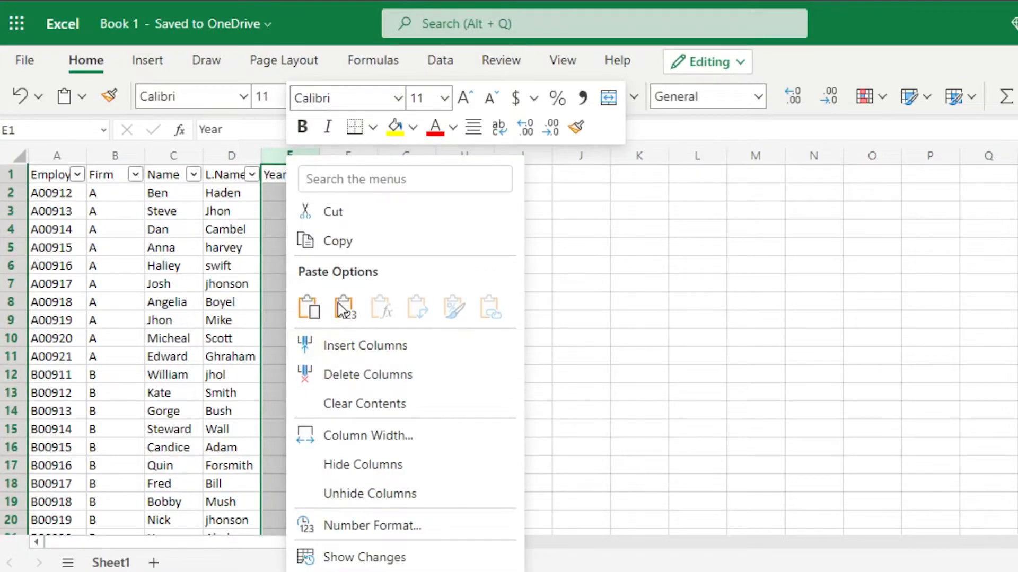
{"action": "left_click", "coordinate": [360, 375]}
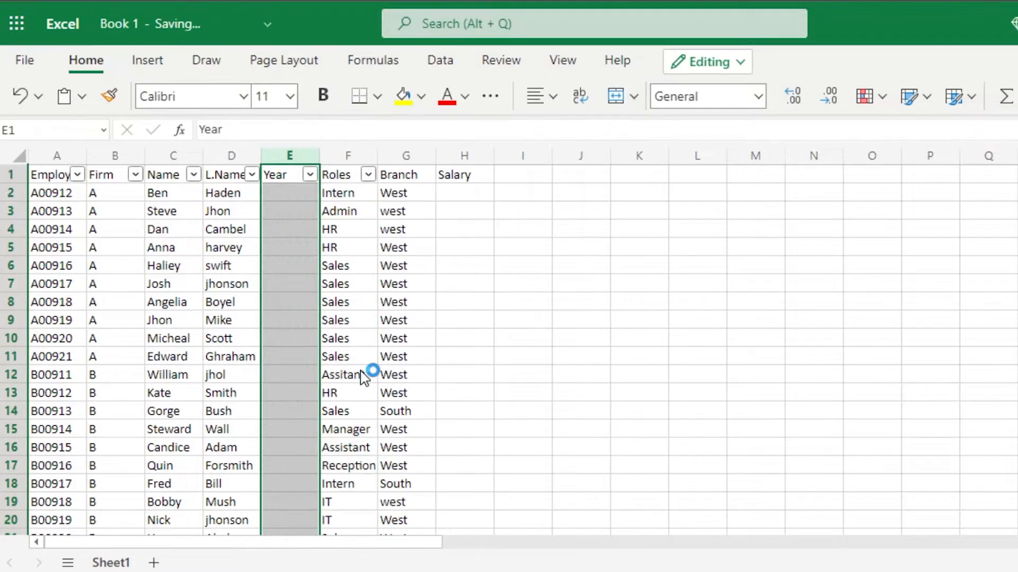
{"action": "left_click", "coordinate": [623, 227]}
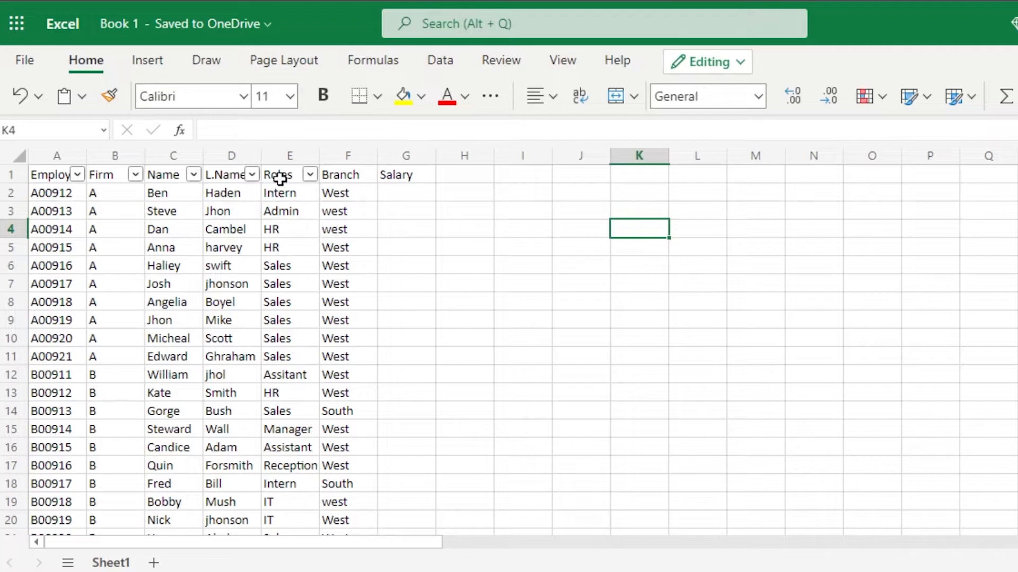
Insert two blank sheet columns at E and F, between the L.Name and Roles columns.
{"action": "left_click", "coordinate": [290, 156]}
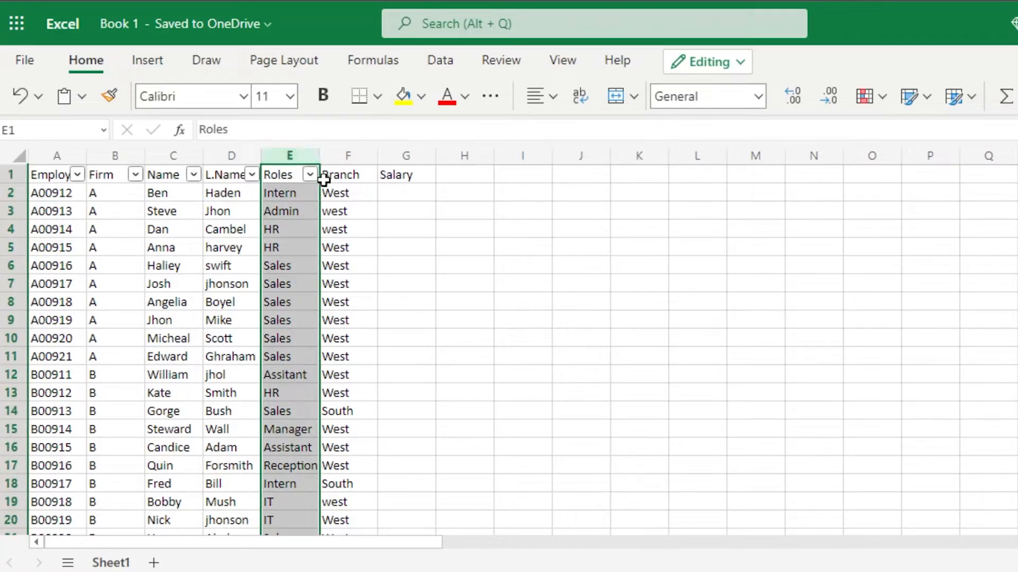
{"action": "left_click", "coordinate": [322, 180]}
{"action": "left_click", "coordinate": [289, 156]}
{"action": "left_click_drag", "start_coordinate": [316, 194], "coordinate": [366, 193]}
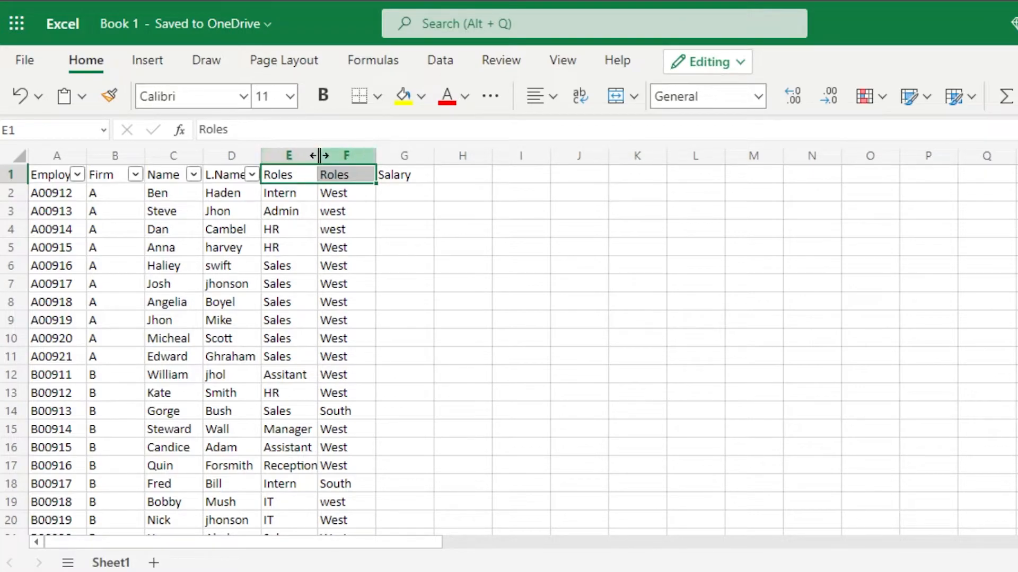
{"action": "left_click", "coordinate": [321, 156]}
{"action": "right_click", "coordinate": [321, 155]}
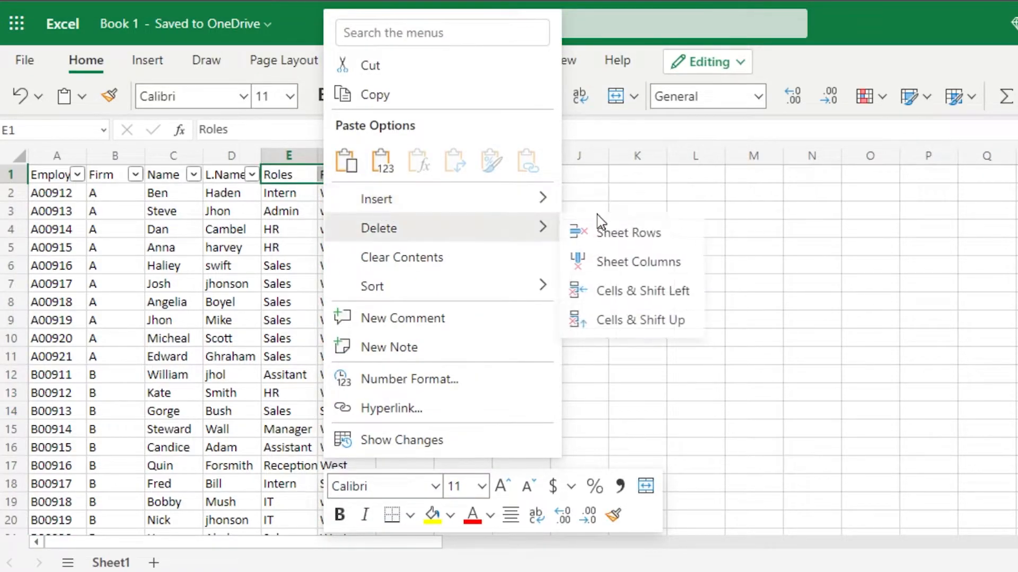
{"action": "mouse_move", "coordinate": [530, 205]}
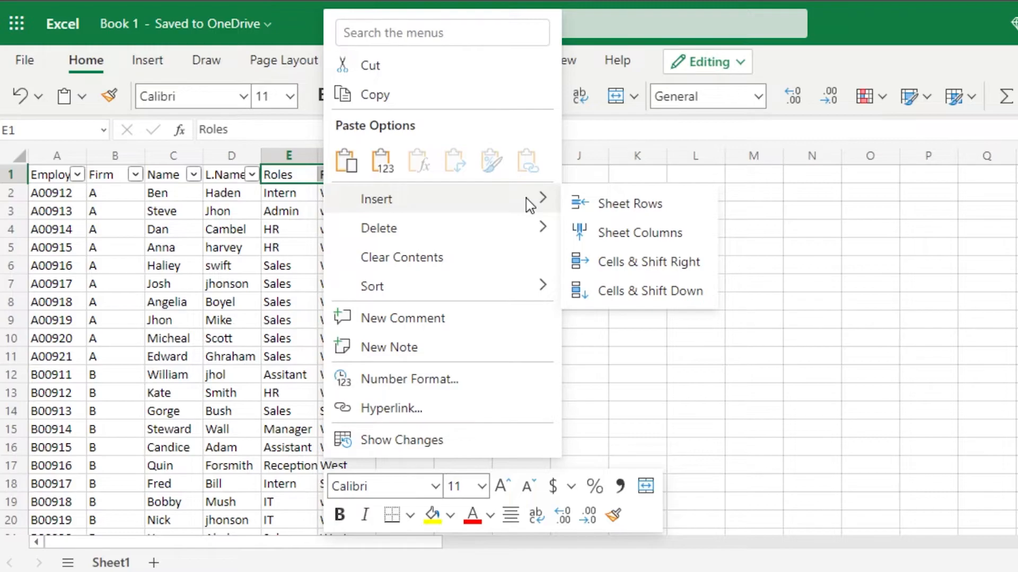
{"action": "left_click", "coordinate": [603, 235]}
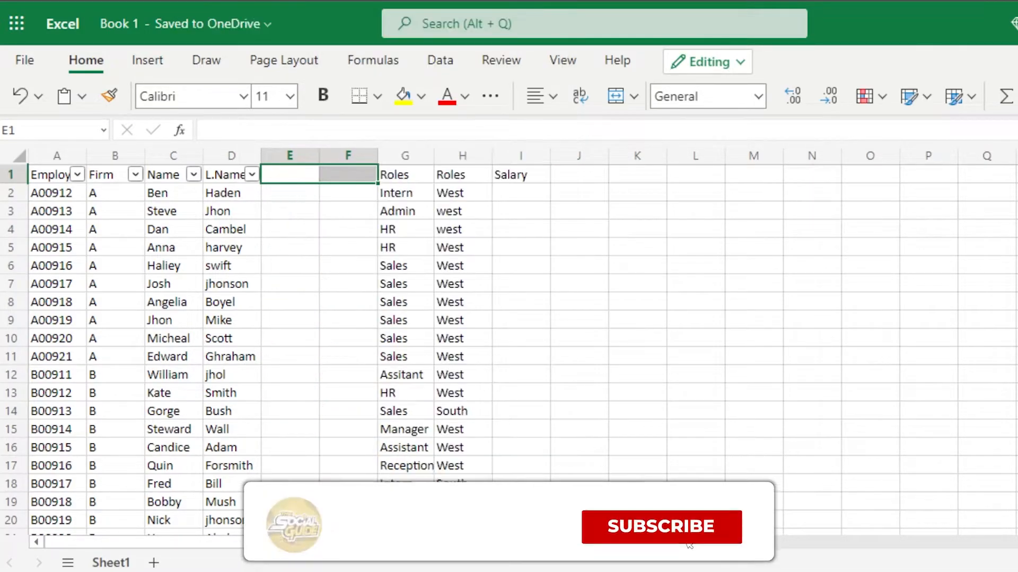
{"action": "left_click", "coordinate": [620, 352]}
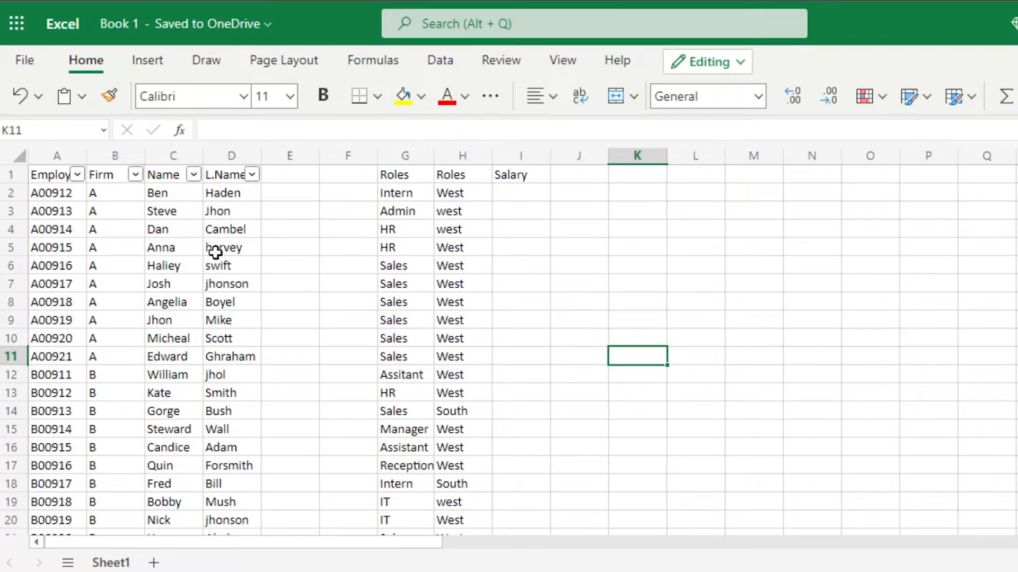
Replace the duplicated Roles header in H1 with Branch.
{"action": "left_click", "coordinate": [462, 174]}
{"action": "type", "text": "Branch"}
{"action": "left_click", "coordinate": [546, 227]}
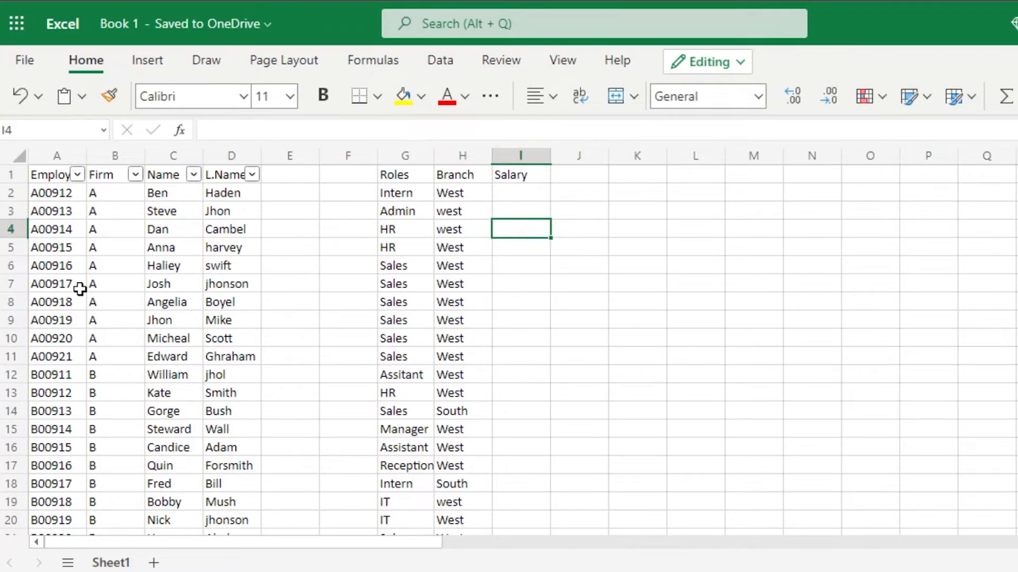
{"action": "left_click", "coordinate": [69, 215]}
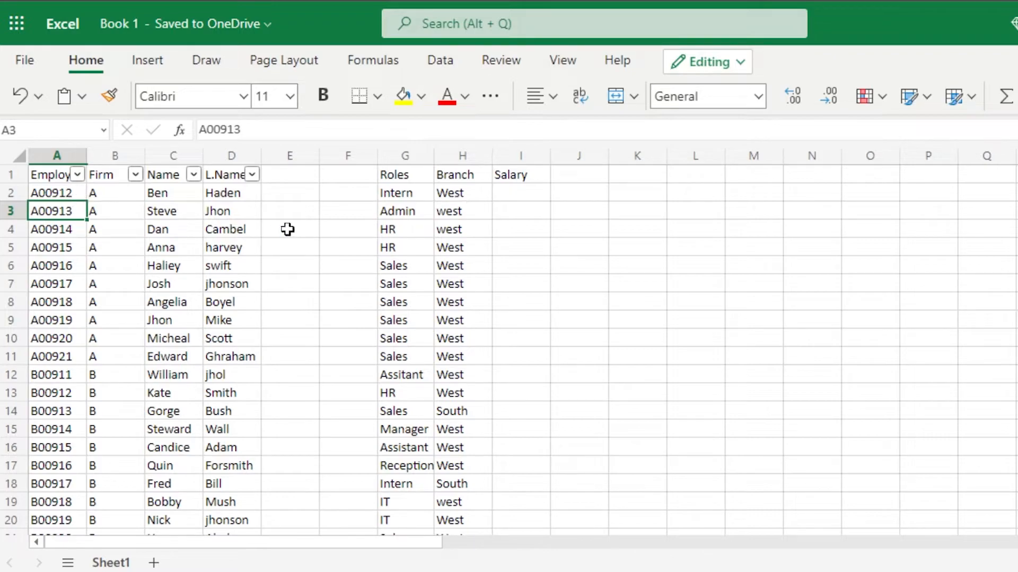
{"action": "left_click", "coordinate": [66, 234]}
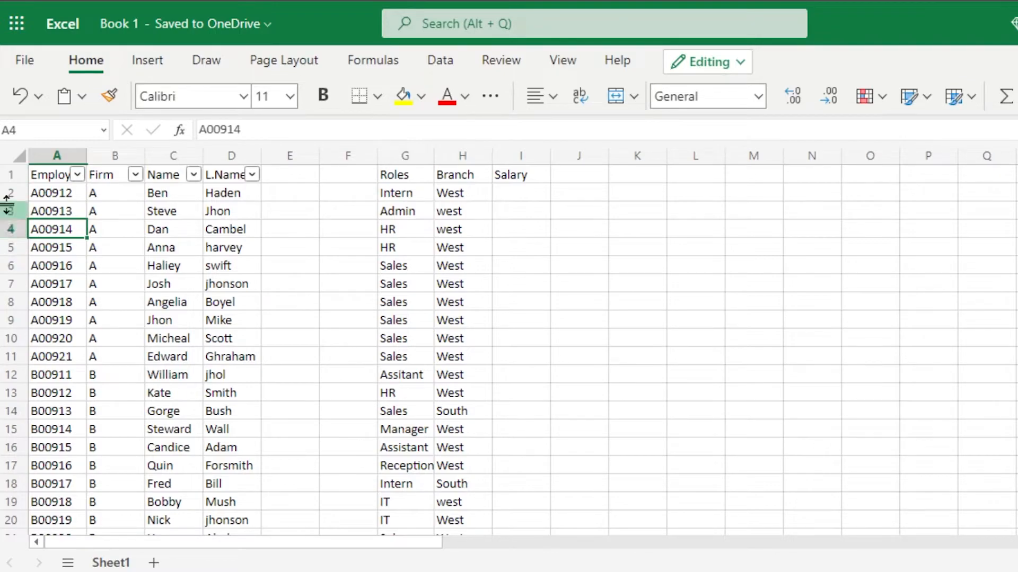
Insert one blank row at row 4, between the second and third employee records.
{"action": "left_click", "coordinate": [10, 236]}
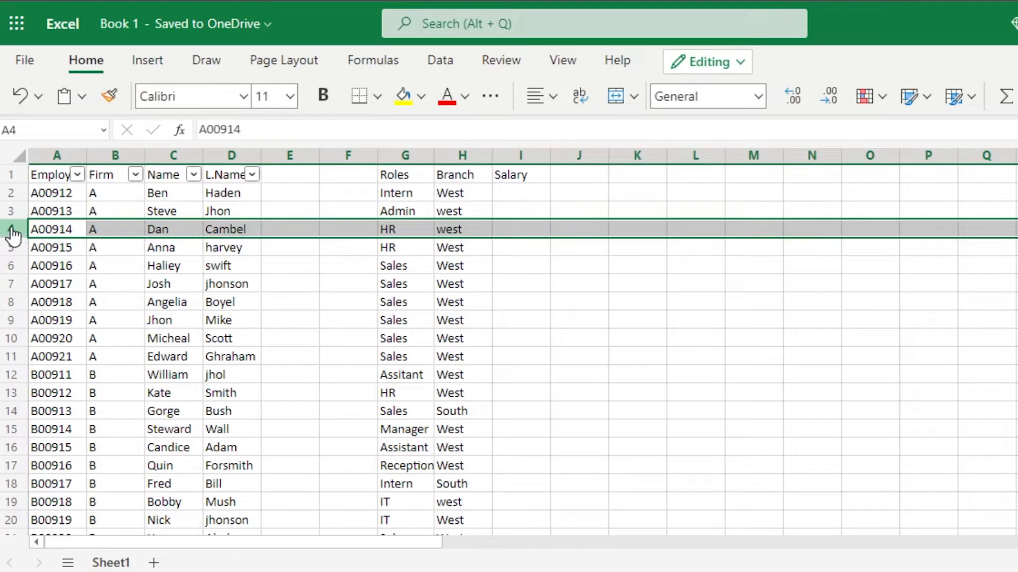
{"action": "right_click", "coordinate": [12, 232]}
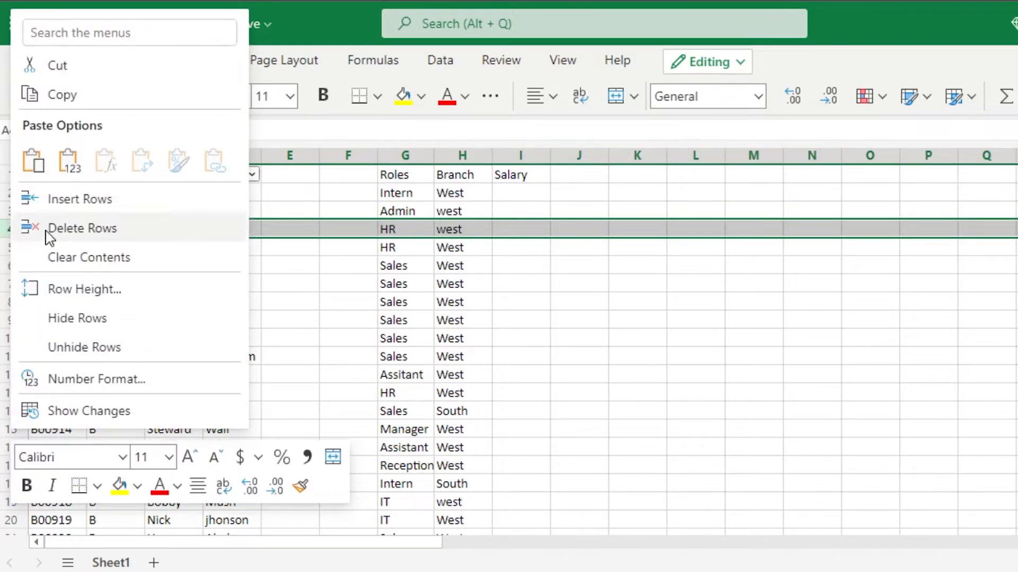
{"action": "left_click", "coordinate": [107, 199]}
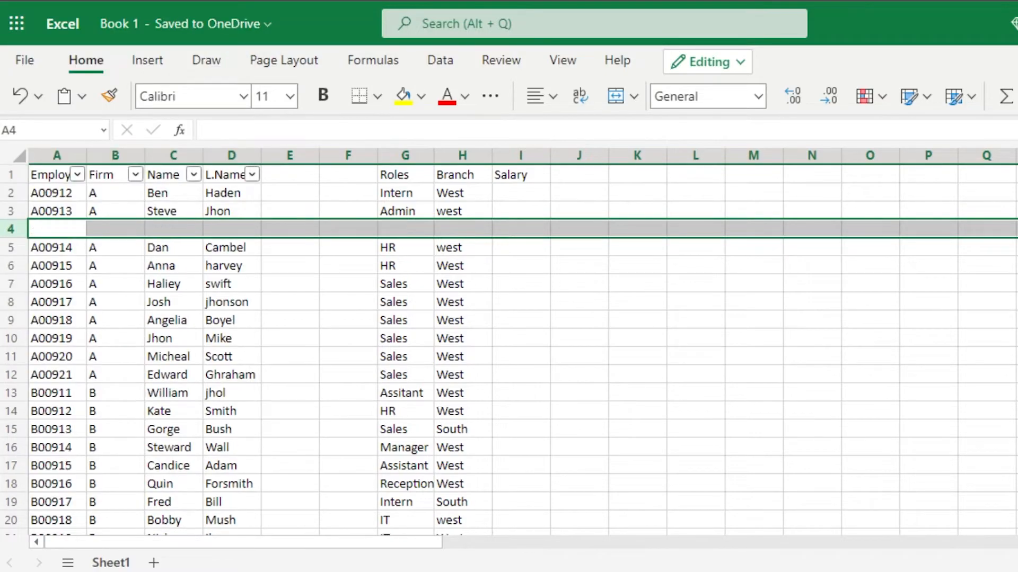
{"action": "left_click", "coordinate": [645, 264]}
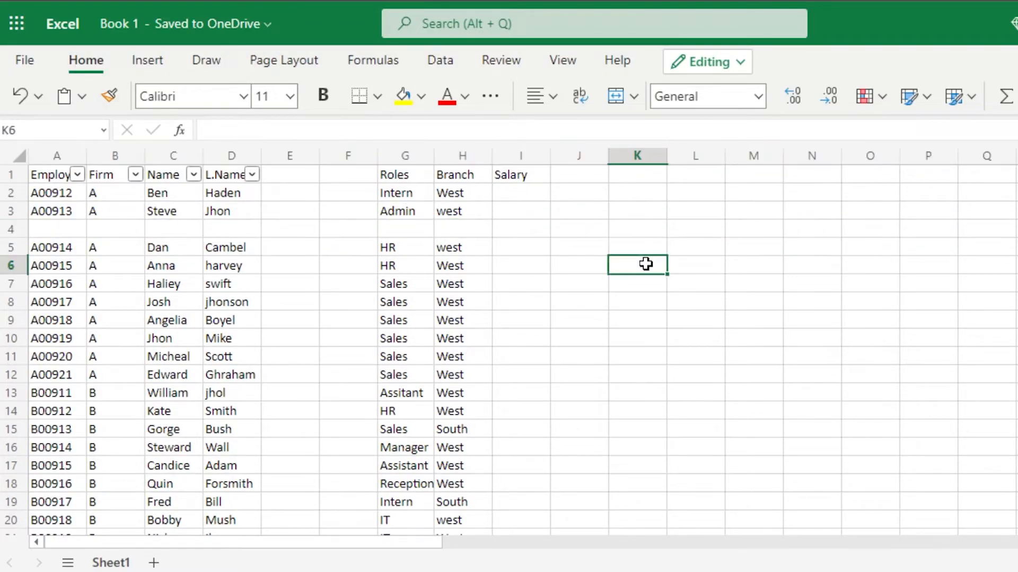
Clear cells A4:A6, including the employee IDs of the two records below the blank row.
{"action": "left_click", "coordinate": [44, 228]}
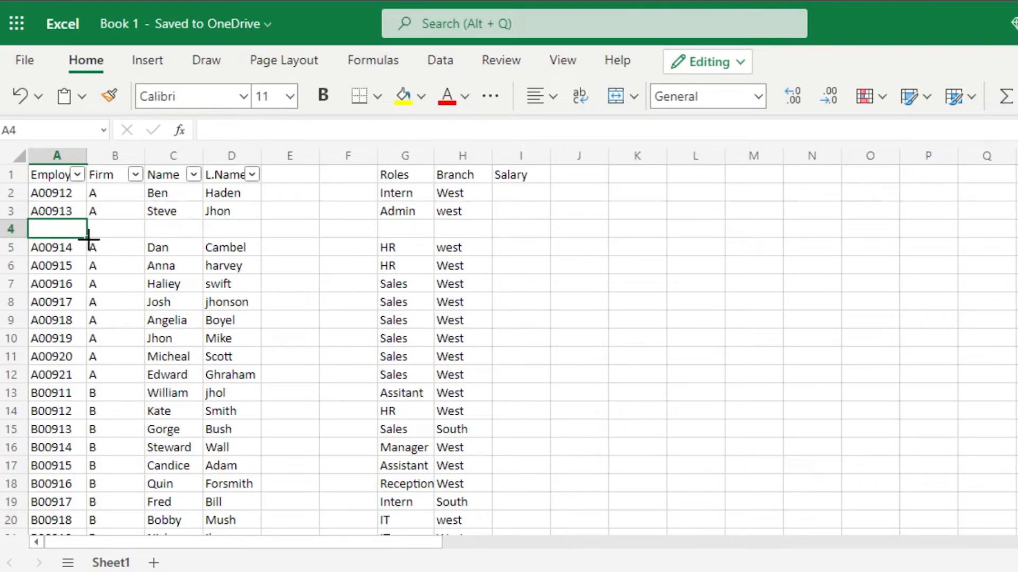
{"action": "left_click_drag", "start_coordinate": [86, 238], "coordinate": [85, 263]}
{"action": "key", "text": "Delete"}
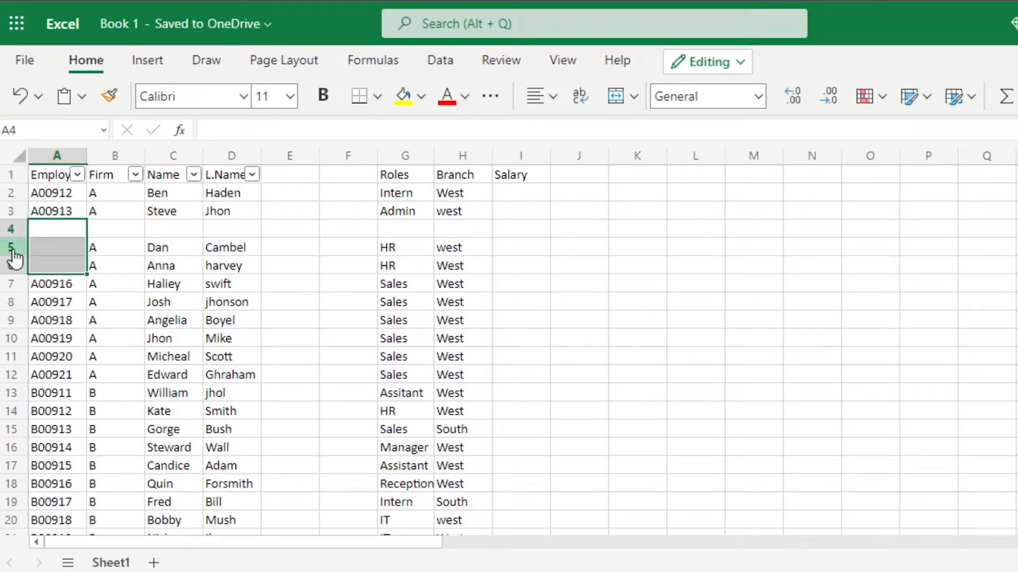
Insert three blank sheet rows at once above row 4, using the A4:A6 selection.
{"action": "right_click", "coordinate": [33, 239]}
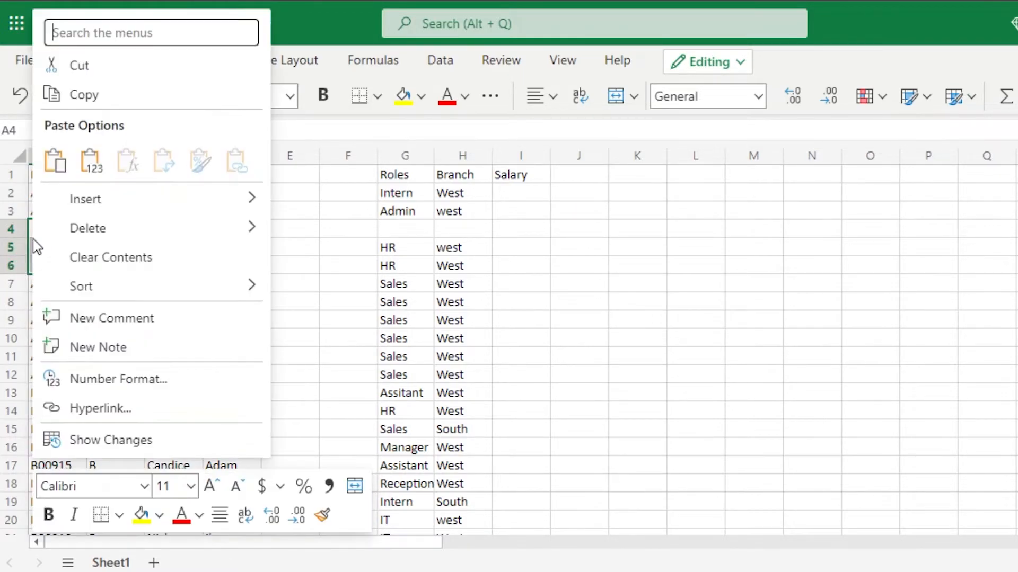
{"action": "mouse_move", "coordinate": [260, 209]}
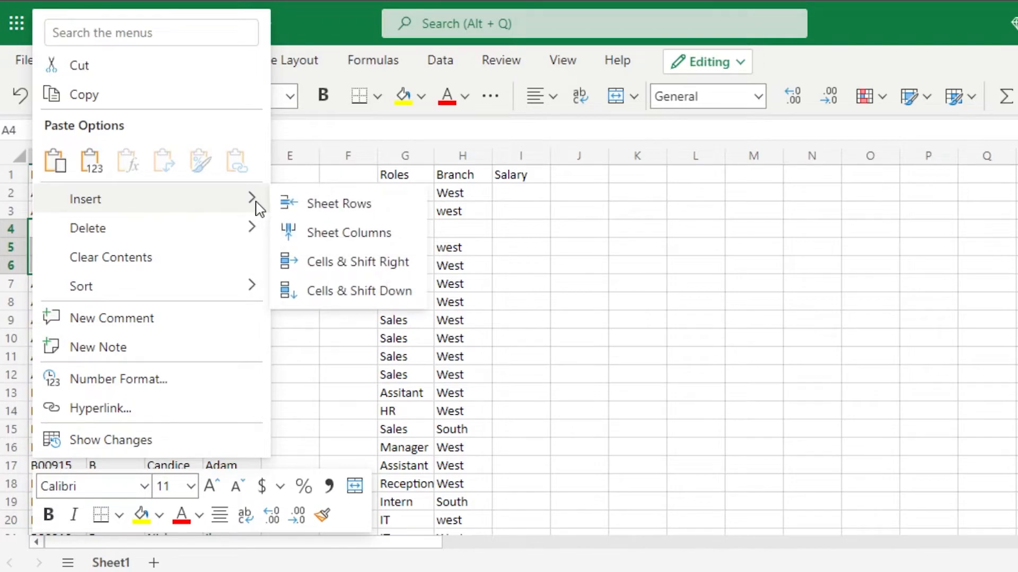
{"action": "left_click", "coordinate": [313, 205]}
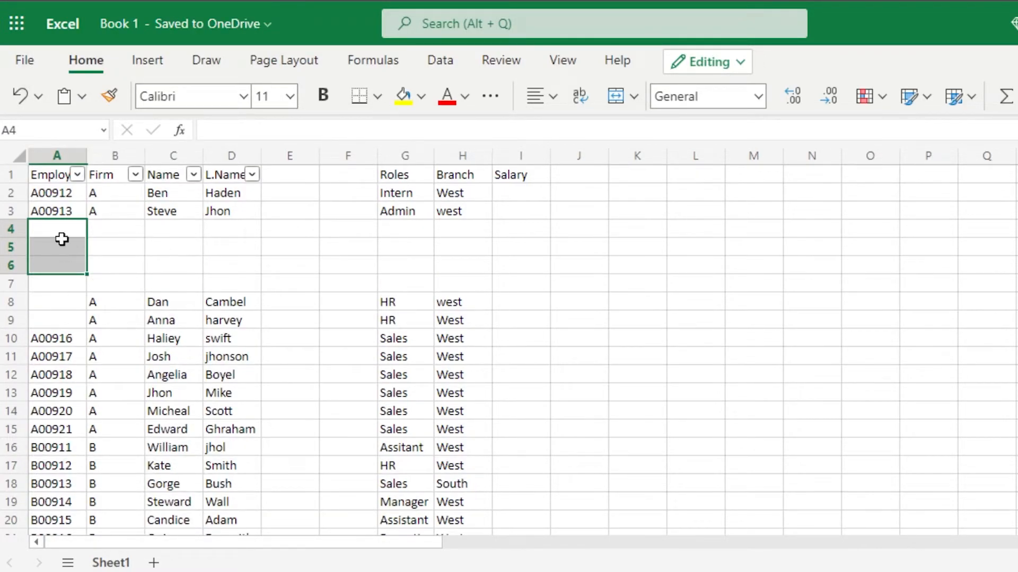
{"action": "left_click", "coordinate": [155, 265]}
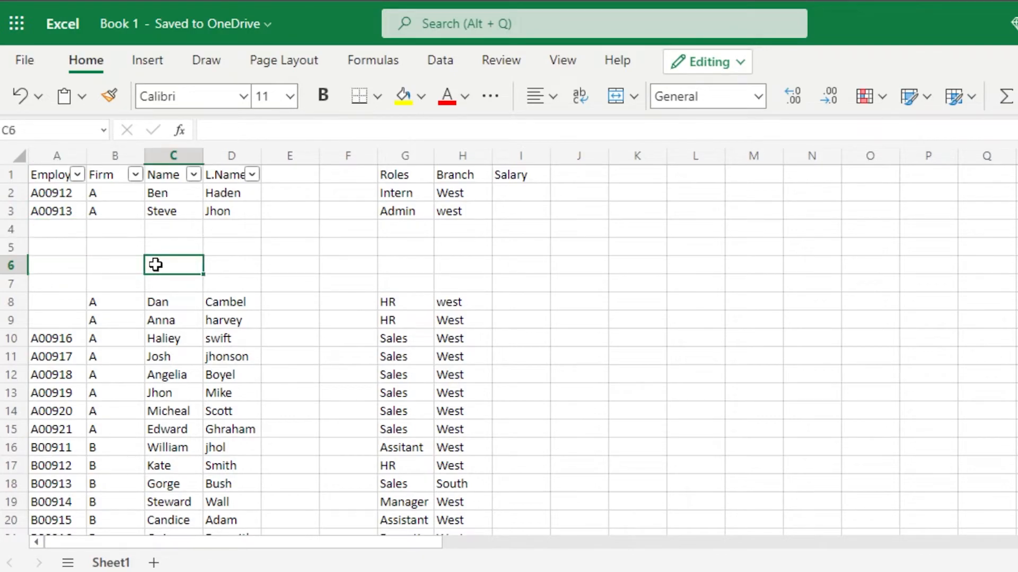
{"action": "left_click", "coordinate": [50, 240]}
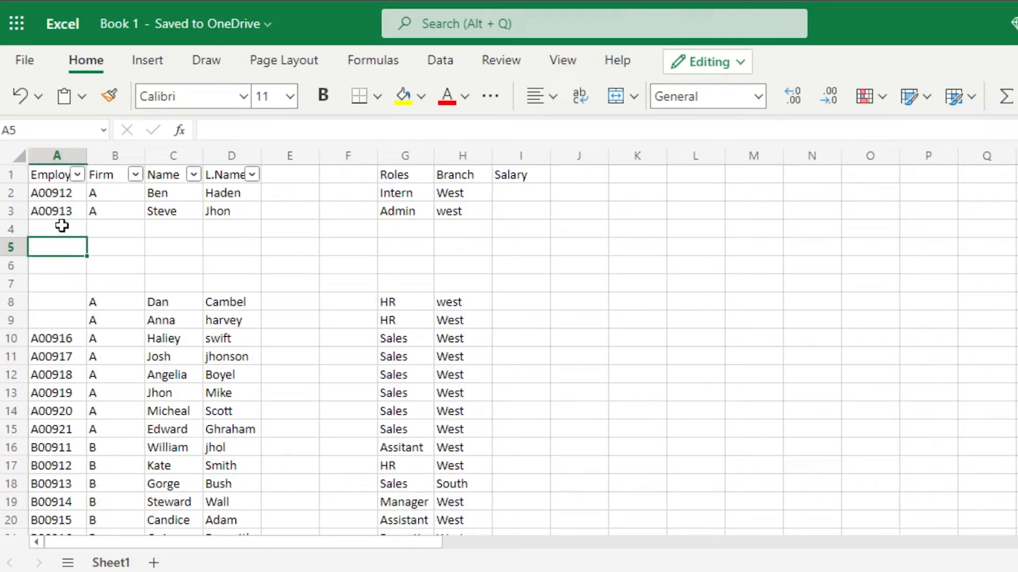
{"action": "left_click", "coordinate": [63, 231]}
{"action": "left_click", "coordinate": [62, 249]}
{"action": "left_click", "coordinate": [58, 281]}
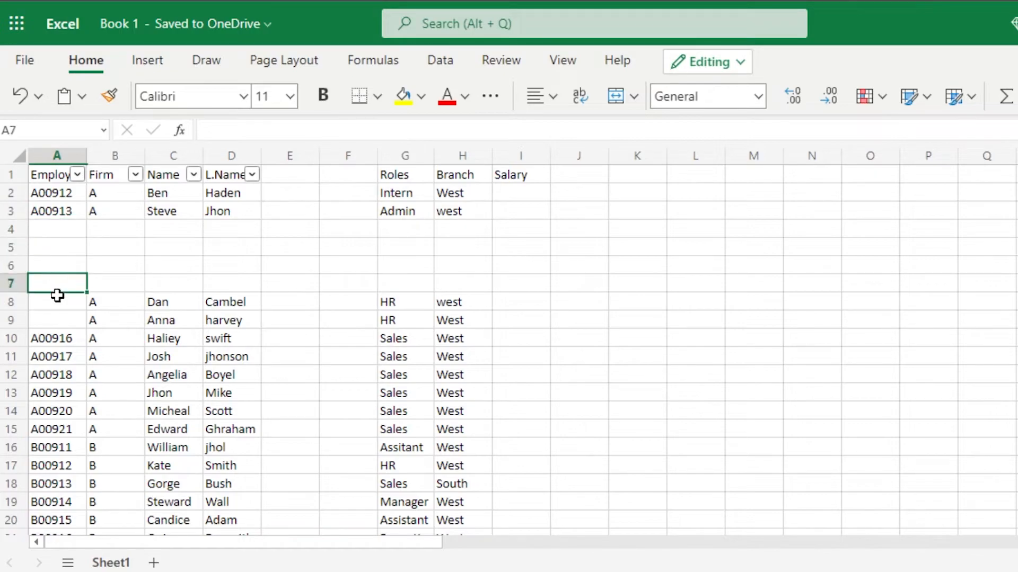
{"action": "left_click", "coordinate": [59, 248]}
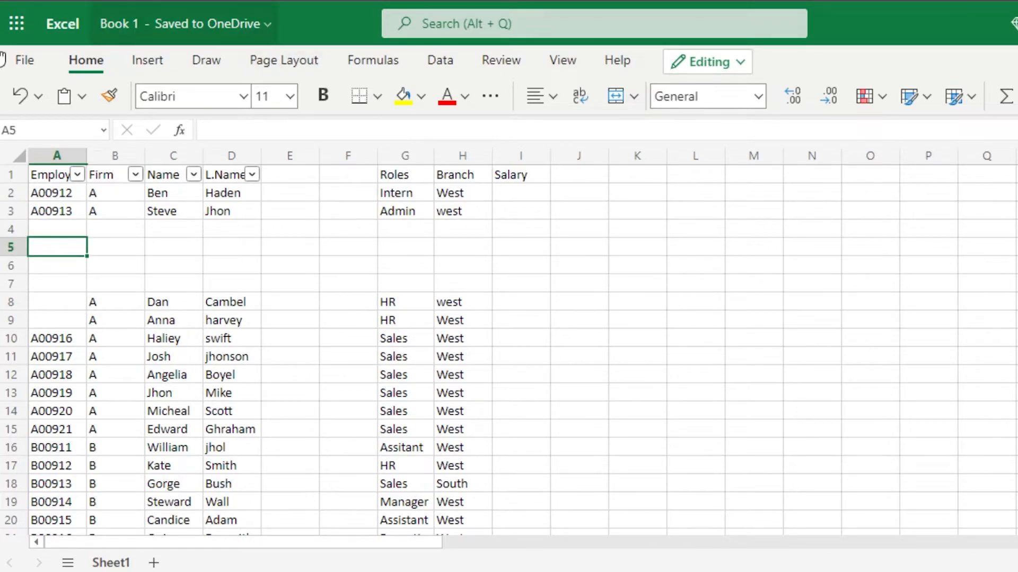
Delete the four empty sheet rows 4 to 7 so the employee records follow each other directly.
{"action": "left_click", "coordinate": [45, 229]}
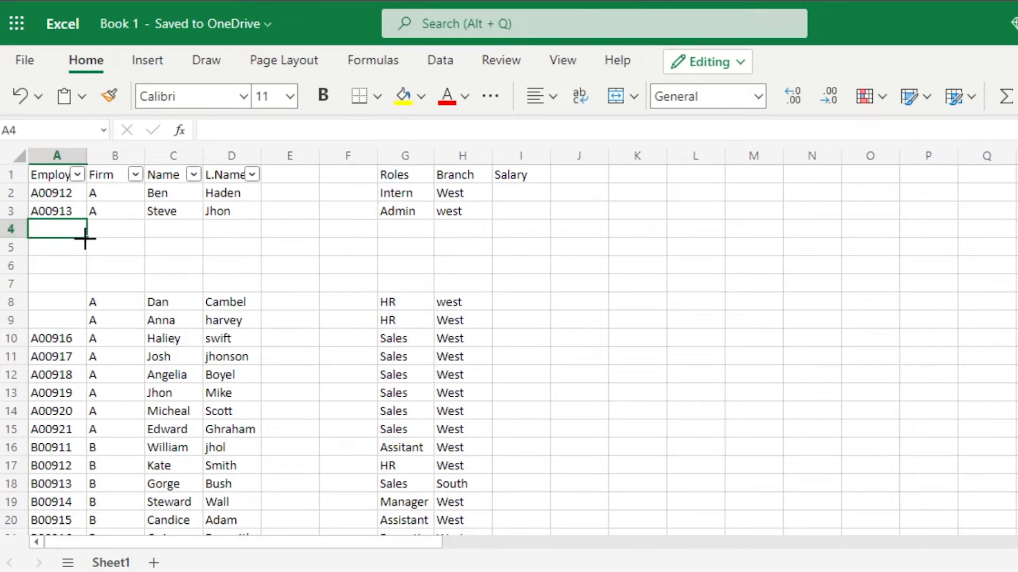
{"action": "left_click_drag", "start_coordinate": [85, 239], "coordinate": [152, 278]}
{"action": "right_click", "coordinate": [67, 248]}
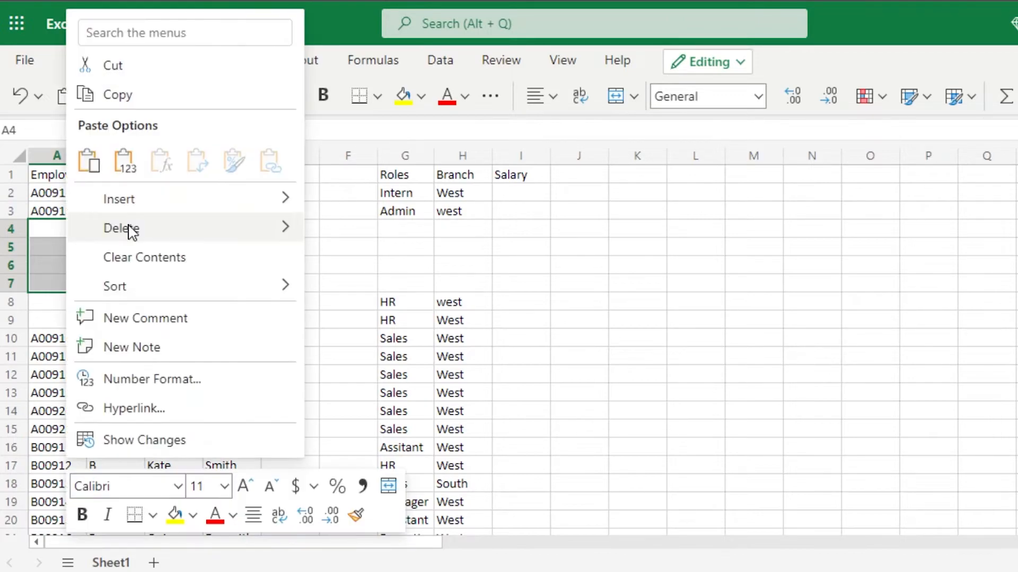
{"action": "mouse_move", "coordinate": [121, 234]}
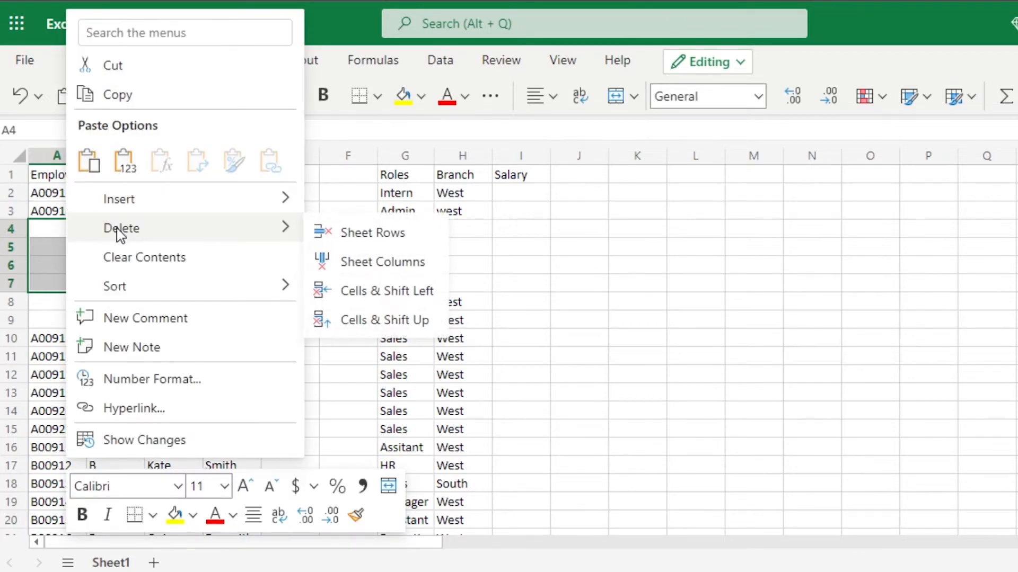
{"action": "left_click", "coordinate": [383, 237]}
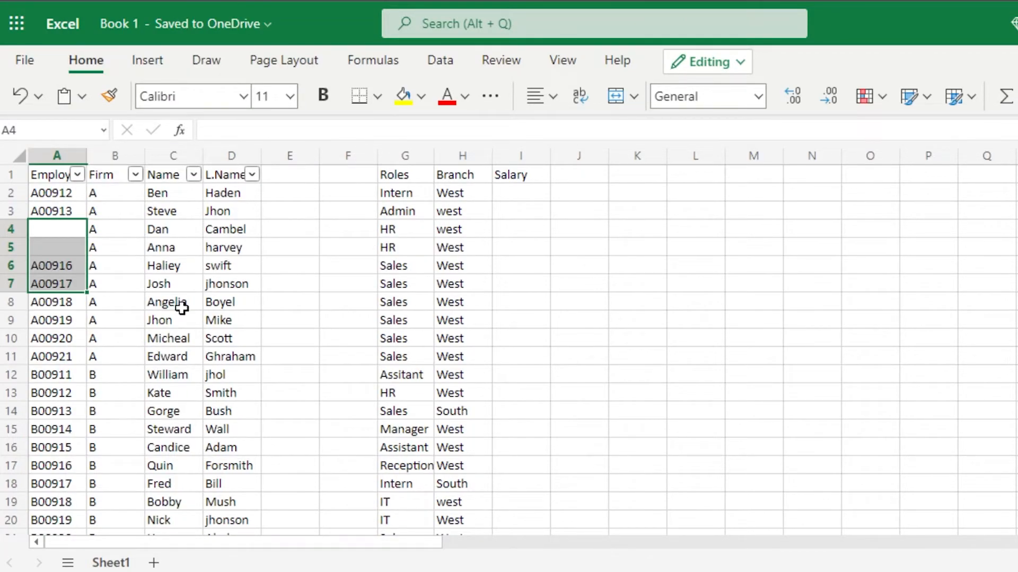
{"action": "left_click", "coordinate": [553, 278]}
Fill the blank Employee ID cells A4 and A5 with the first two IDs already used in the column.
{"action": "left_click", "coordinate": [55, 227]}
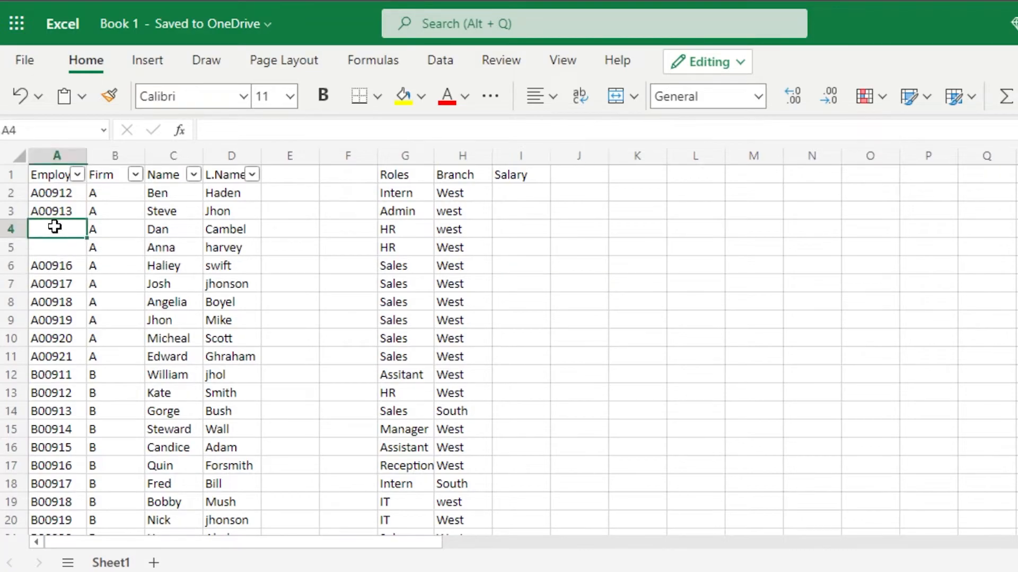
{"action": "type", "text": "A"}
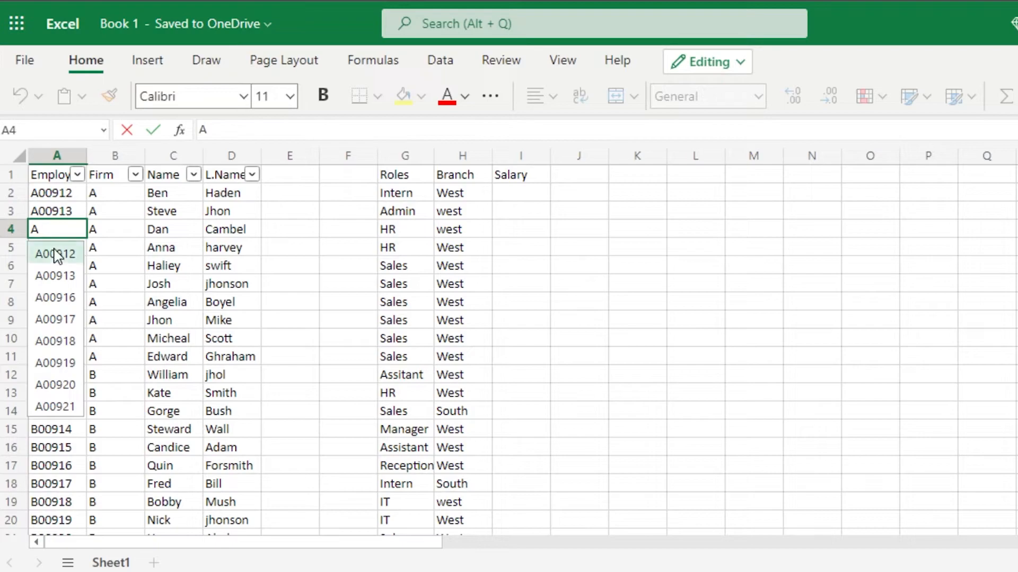
{"action": "left_click", "coordinate": [56, 254]}
{"action": "left_click", "coordinate": [640, 331]}
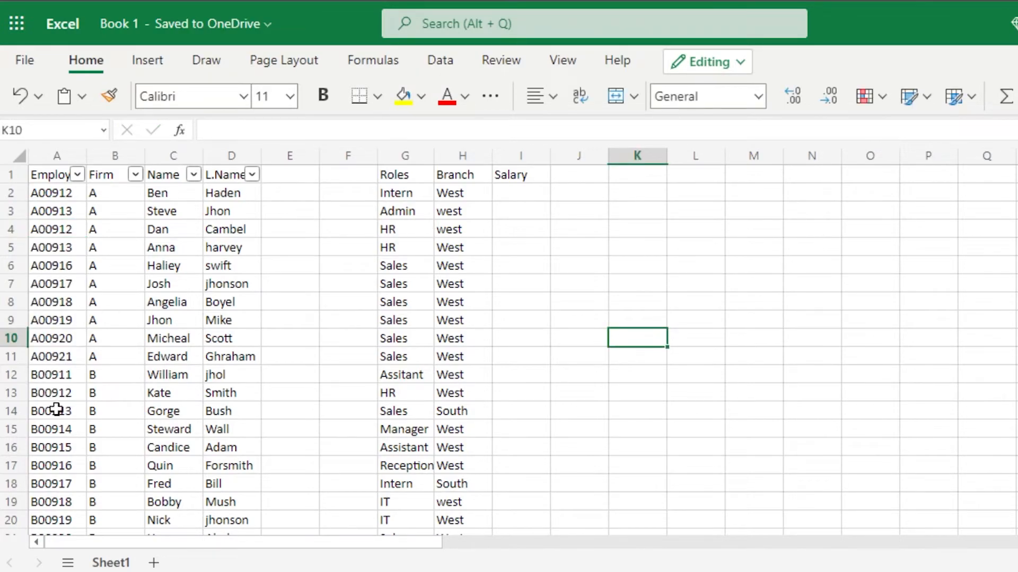
Delete the empty column F directly before the Roles column.
{"action": "left_click", "coordinate": [320, 201]}
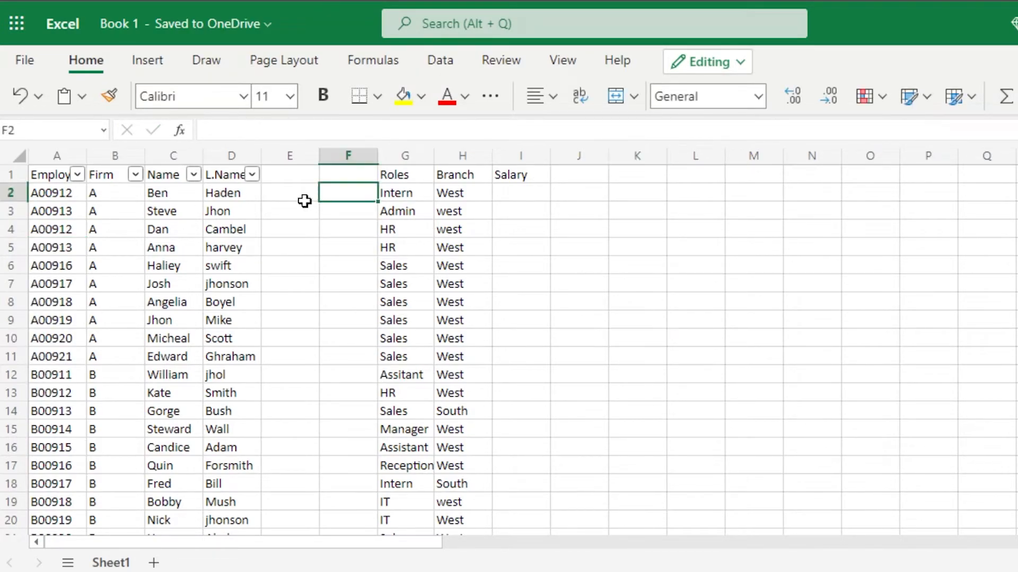
{"action": "left_click", "coordinate": [300, 173]}
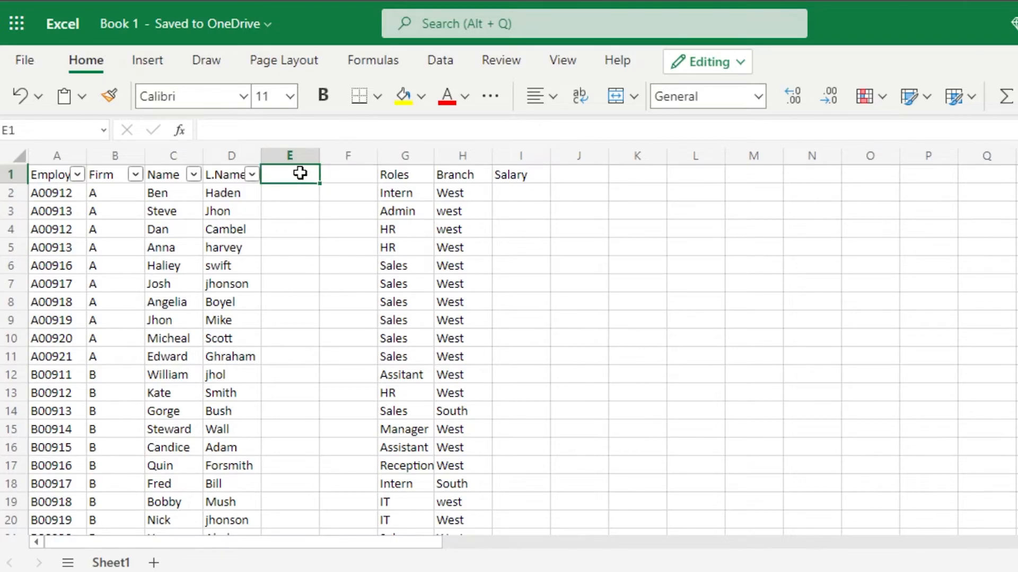
{"action": "left_click", "coordinate": [357, 177]}
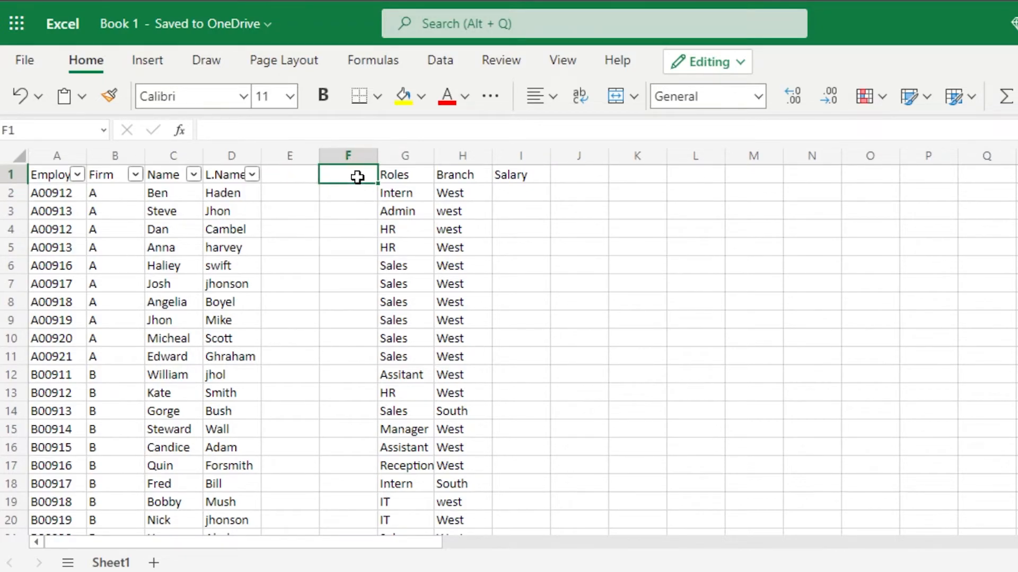
{"action": "left_click", "coordinate": [355, 158]}
{"action": "right_click", "coordinate": [354, 160]}
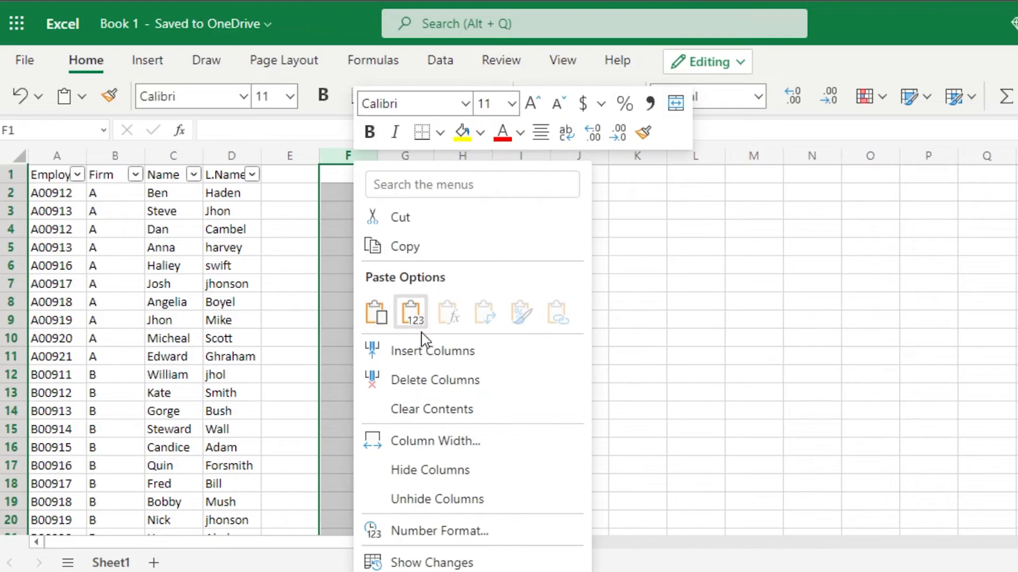
{"action": "left_click", "coordinate": [461, 380]}
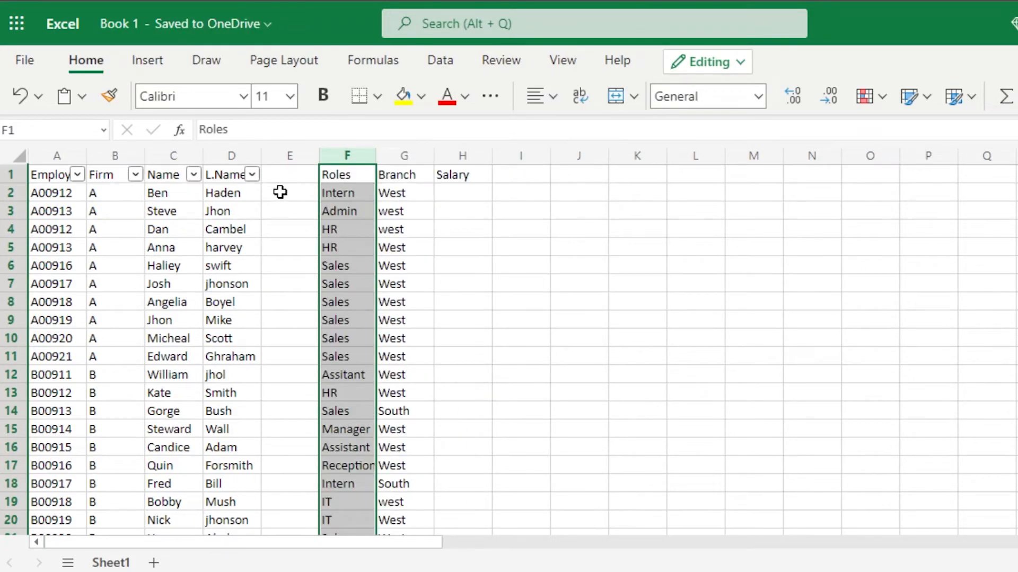
Check the column width setting of the L.Name column and leave it unmodified.
{"action": "left_click", "coordinate": [243, 155]}
{"action": "right_click", "coordinate": [243, 156]}
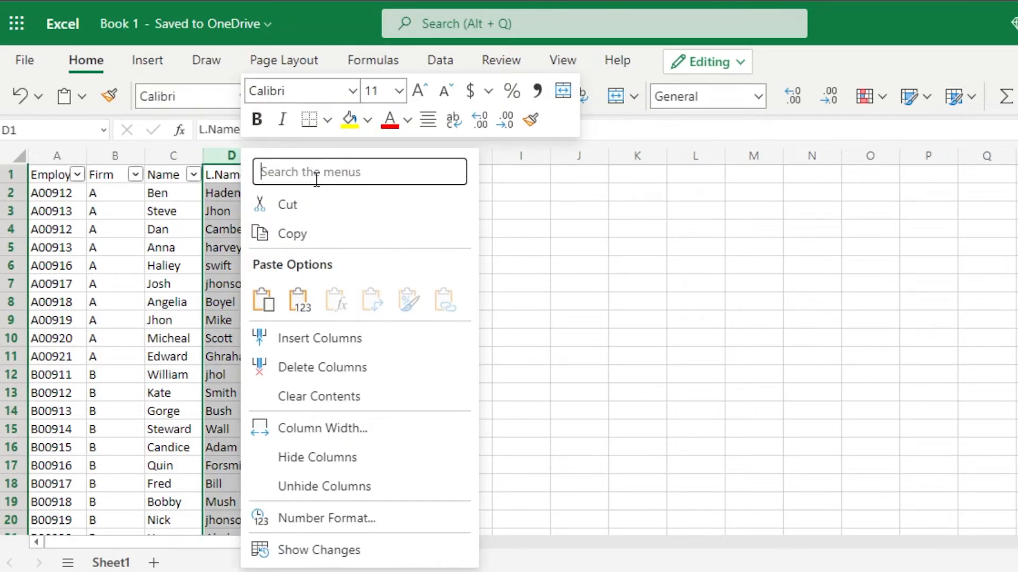
{"action": "left_click", "coordinate": [331, 428]}
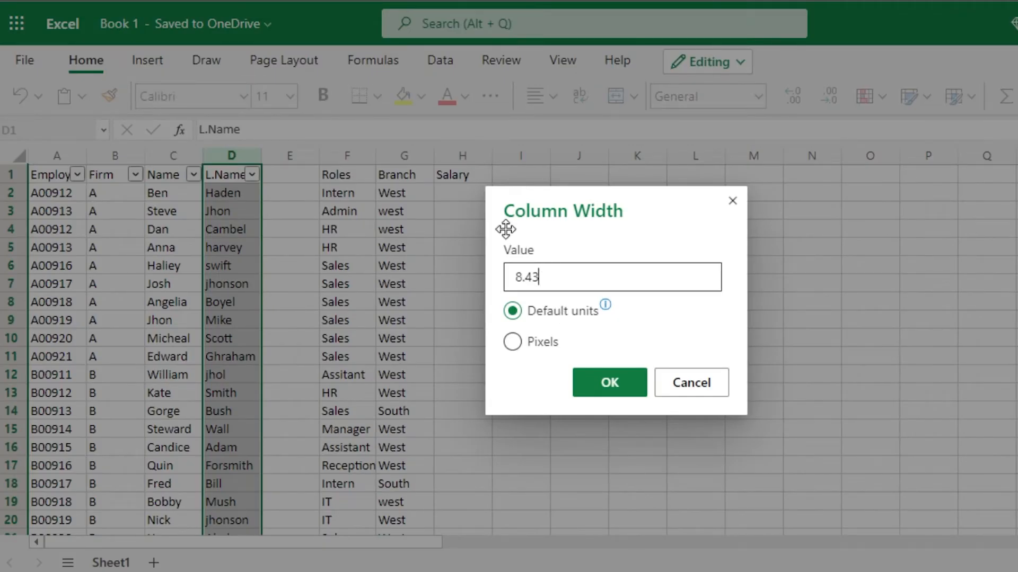
{"action": "left_click", "coordinate": [689, 390]}
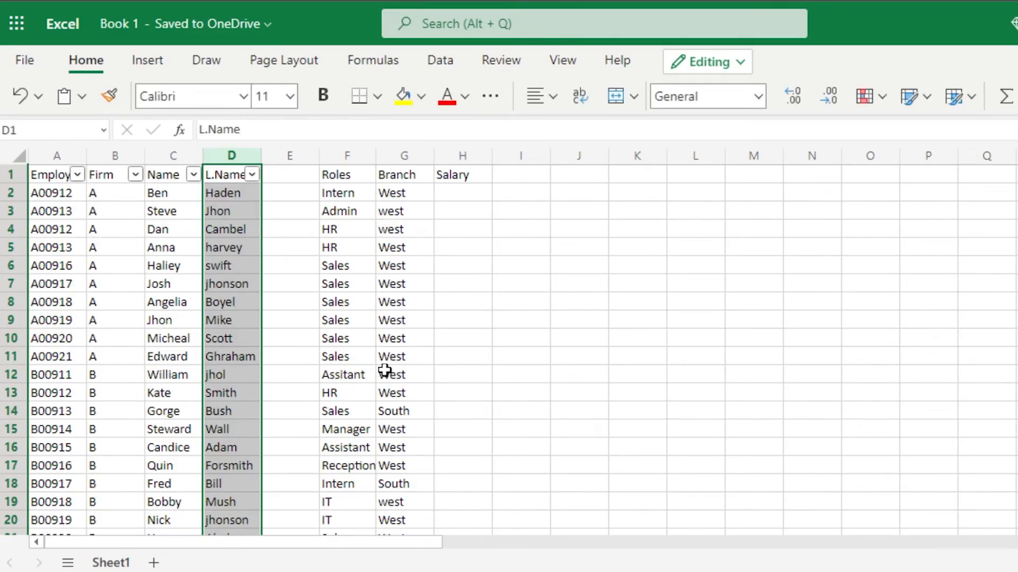
Insert one blank column at A, before the Employee ID column.
{"action": "left_click", "coordinate": [285, 178]}
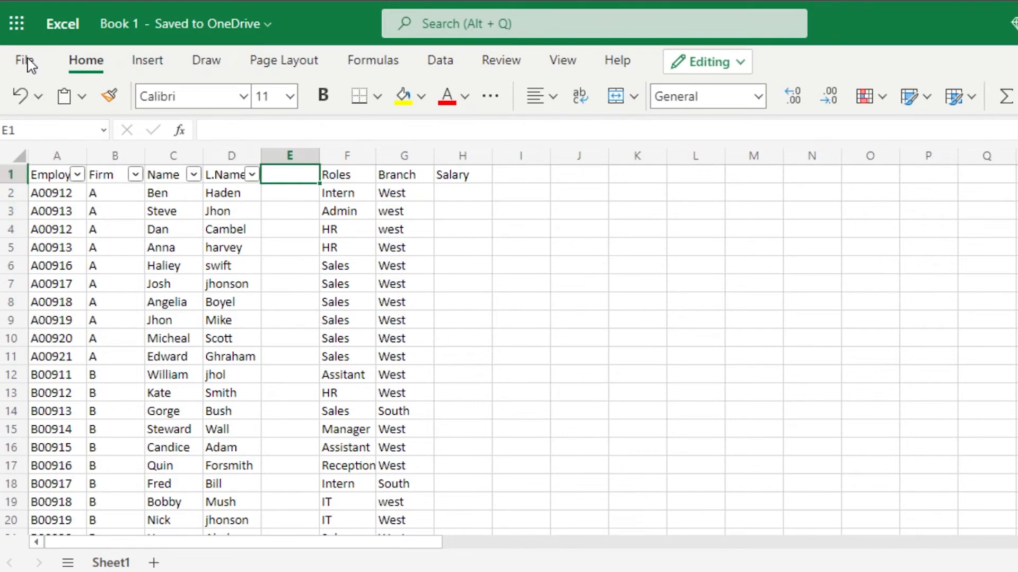
{"action": "left_click", "coordinate": [70, 158]}
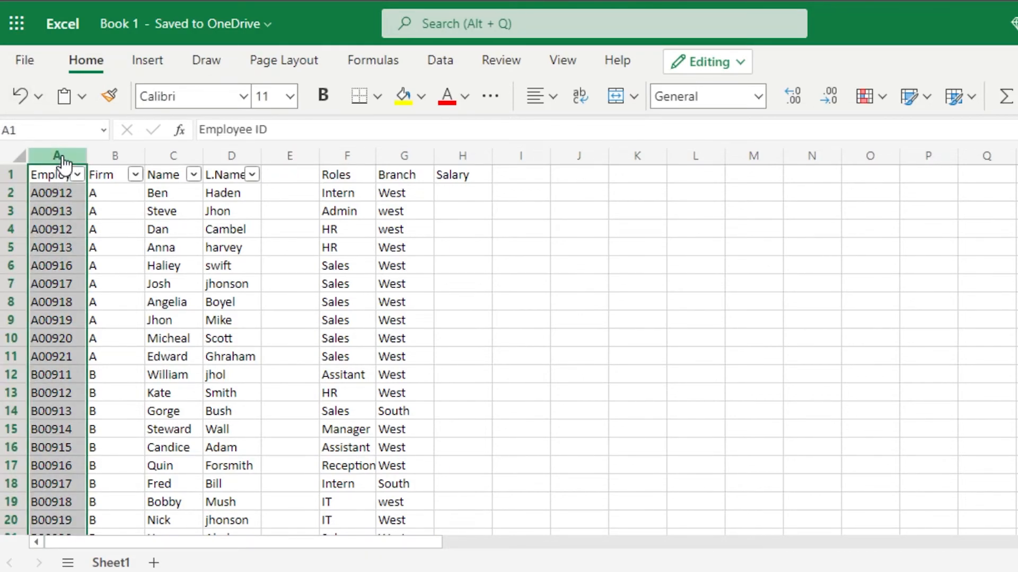
{"action": "right_click", "coordinate": [61, 159]}
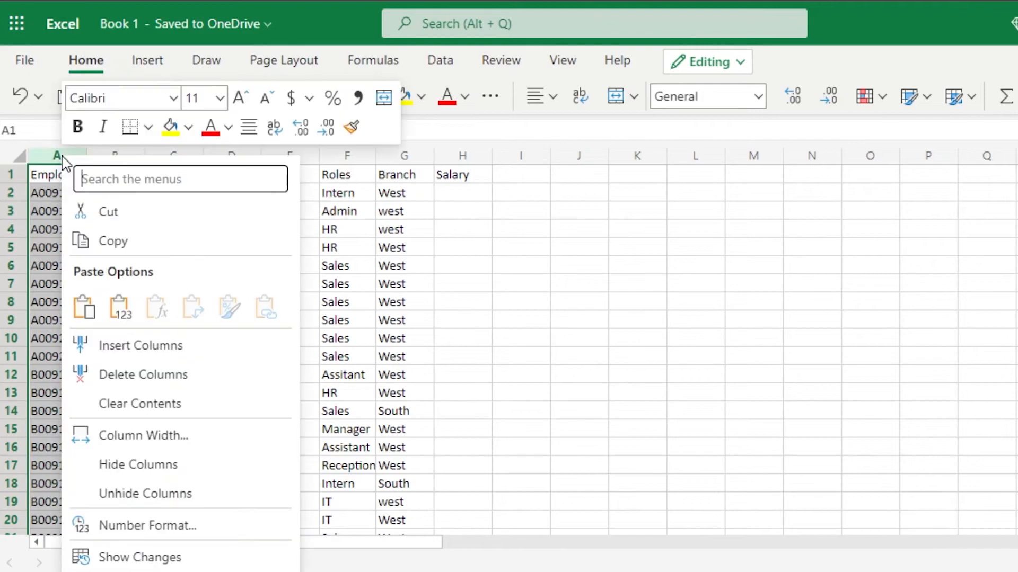
{"action": "left_click", "coordinate": [139, 348]}
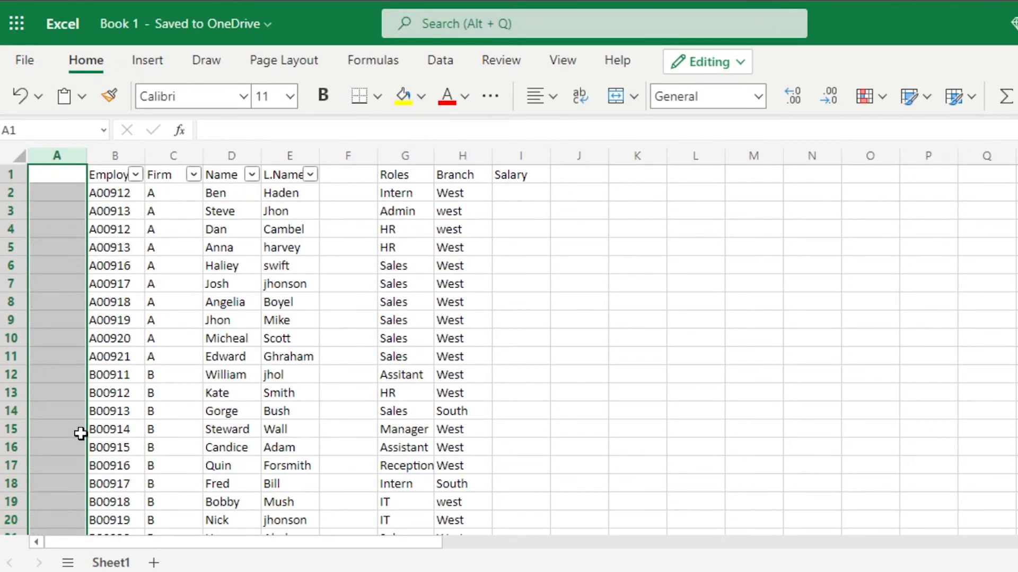
{"action": "left_click", "coordinate": [613, 283]}
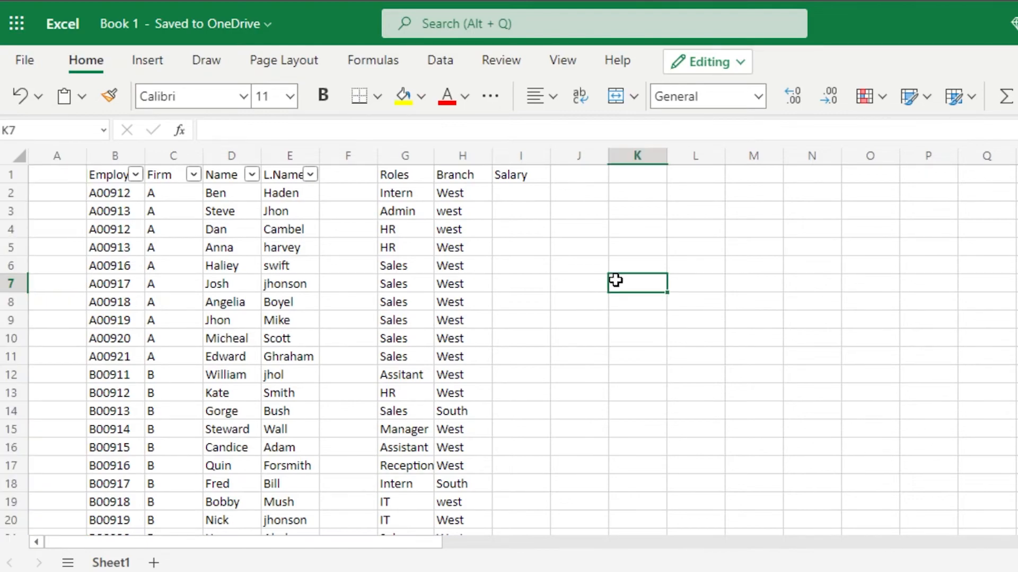
Remove the blank column A so the table starts with Employee ID again.
{"action": "right_click", "coordinate": [44, 237]}
{"action": "mouse_move", "coordinate": [136, 197]}
{"action": "left_click", "coordinate": [499, 215]}
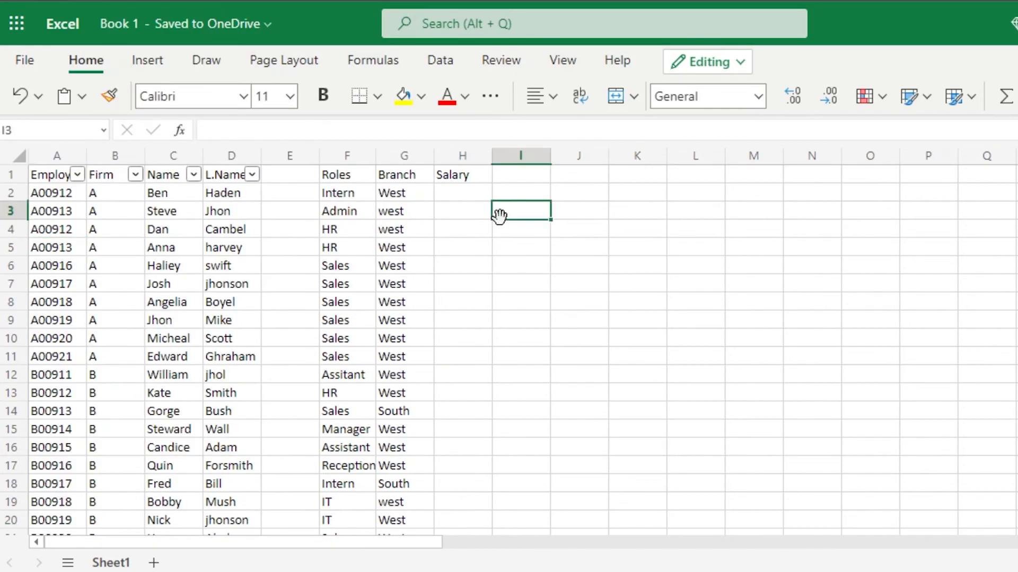
{"action": "left_click", "coordinate": [291, 172]}
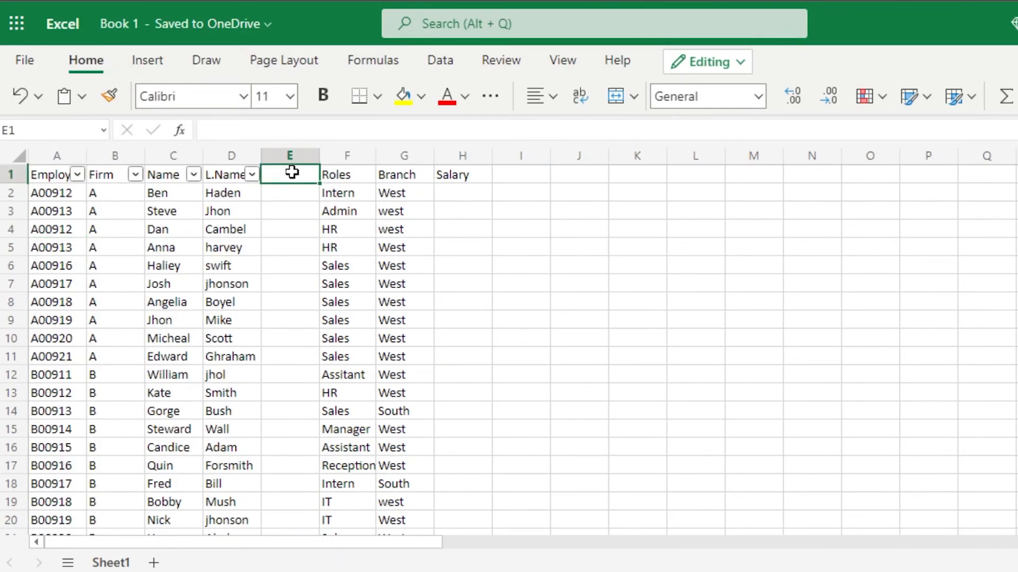
Enter the header Year in cell E1 of the blank column between L.Name and Roles.
{"action": "type", "text": "Year"}
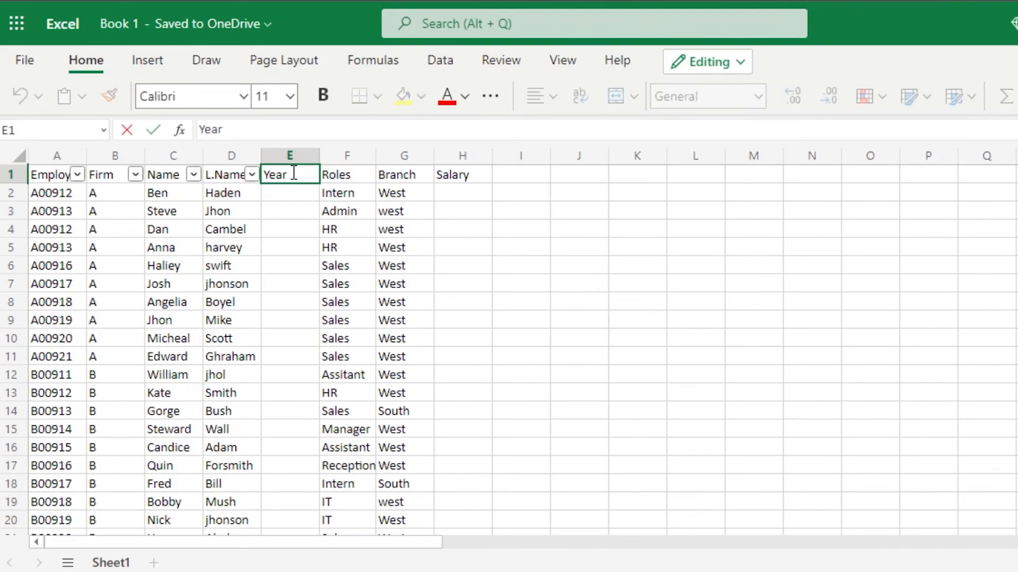
{"action": "left_click", "coordinate": [462, 252]}
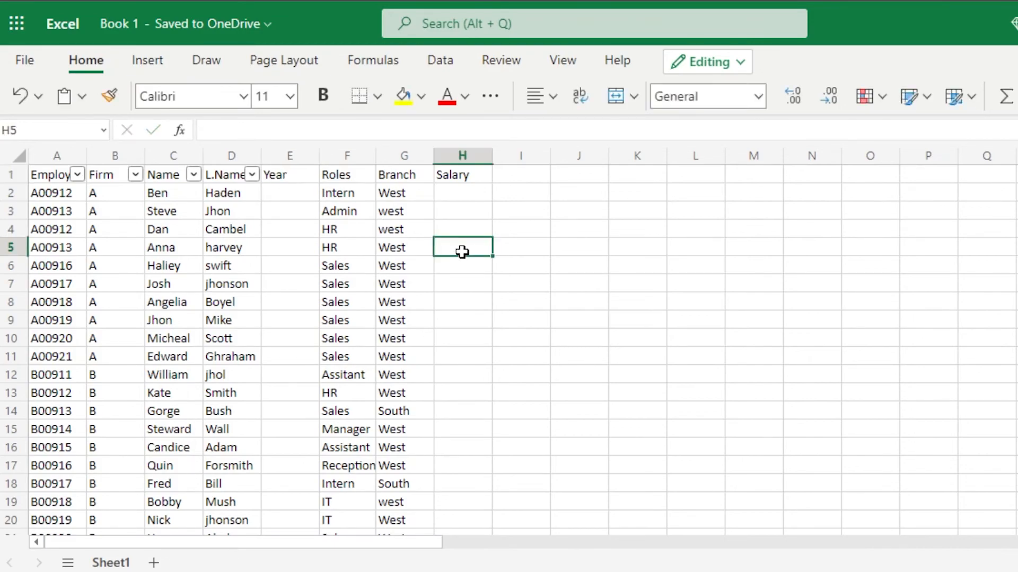
{"action": "left_click", "coordinate": [463, 365]}
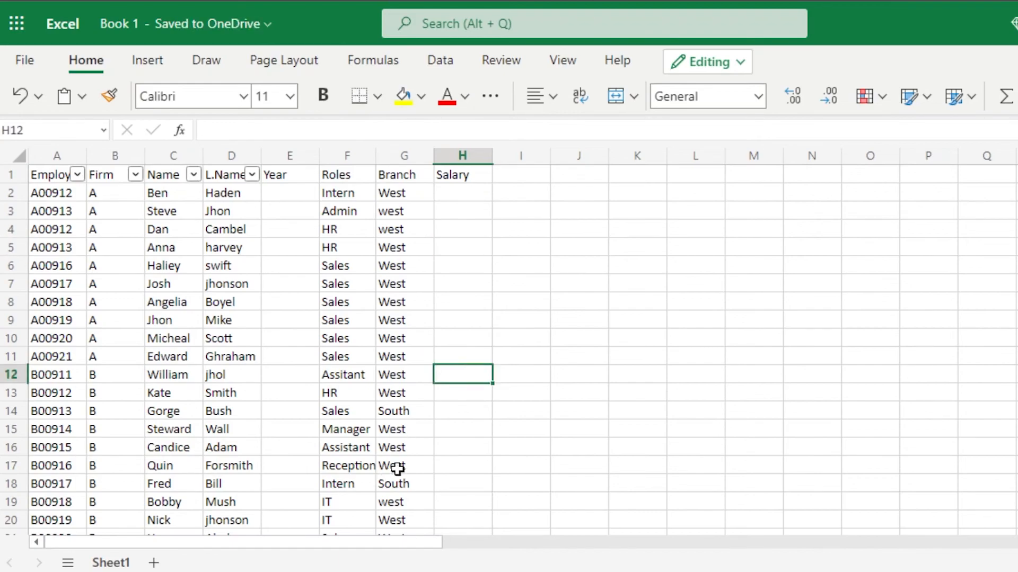
{"action": "scroll", "coordinate": [391, 472], "scroll_direction": "down", "scroll_amount": 8}
{"action": "scroll", "coordinate": [390, 472], "scroll_direction": "up", "scroll_amount": 8}
{"action": "left_click", "coordinate": [478, 228]}
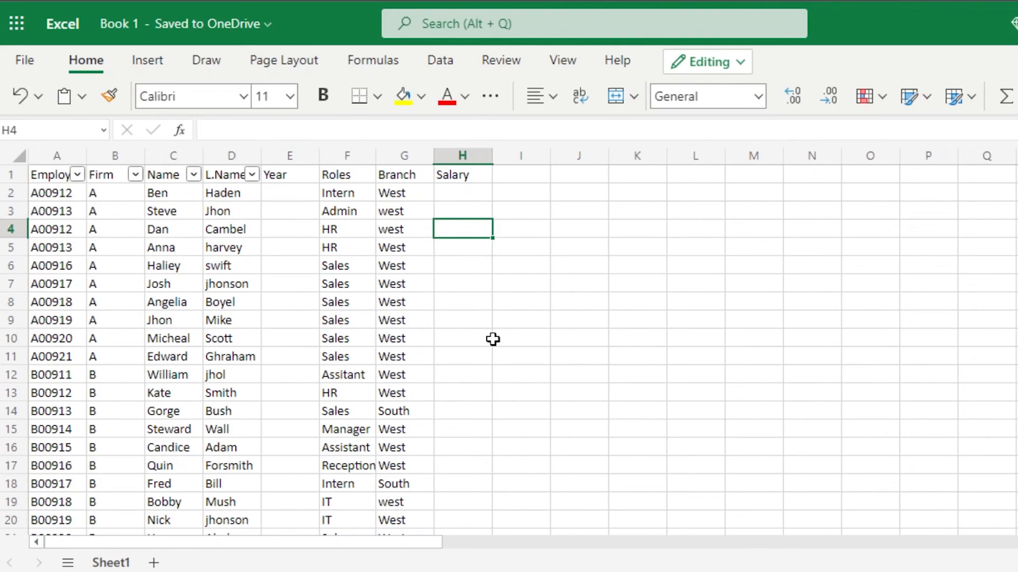
{"action": "left_click", "coordinate": [467, 322]}
{"action": "left_click", "coordinate": [462, 258]}
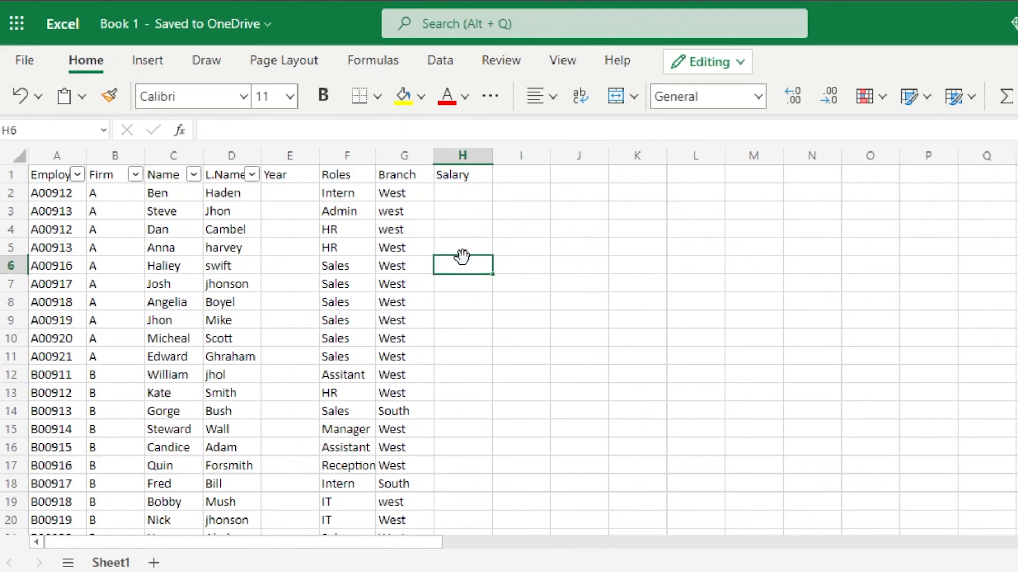
{"action": "left_click", "coordinate": [462, 230]}
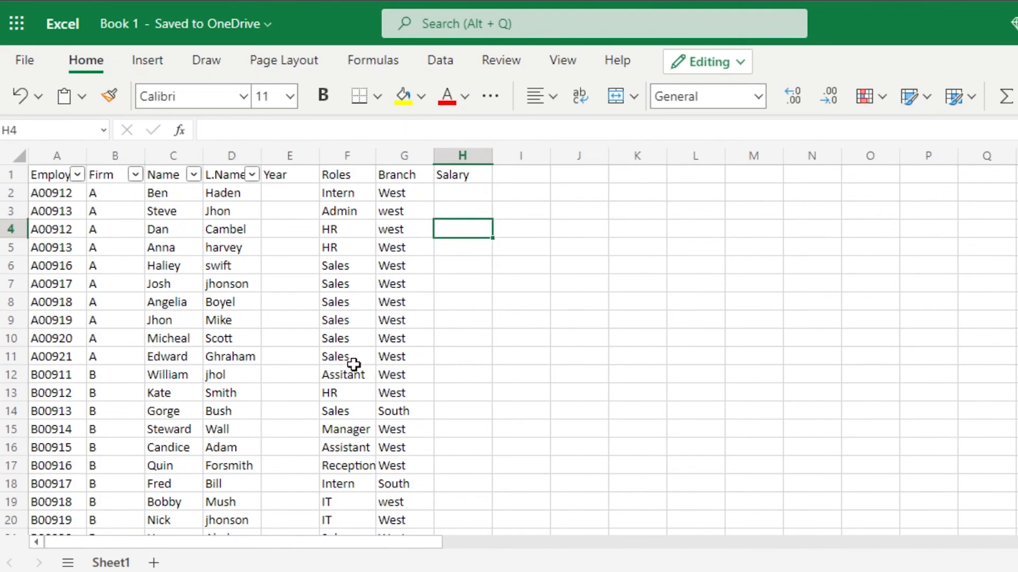